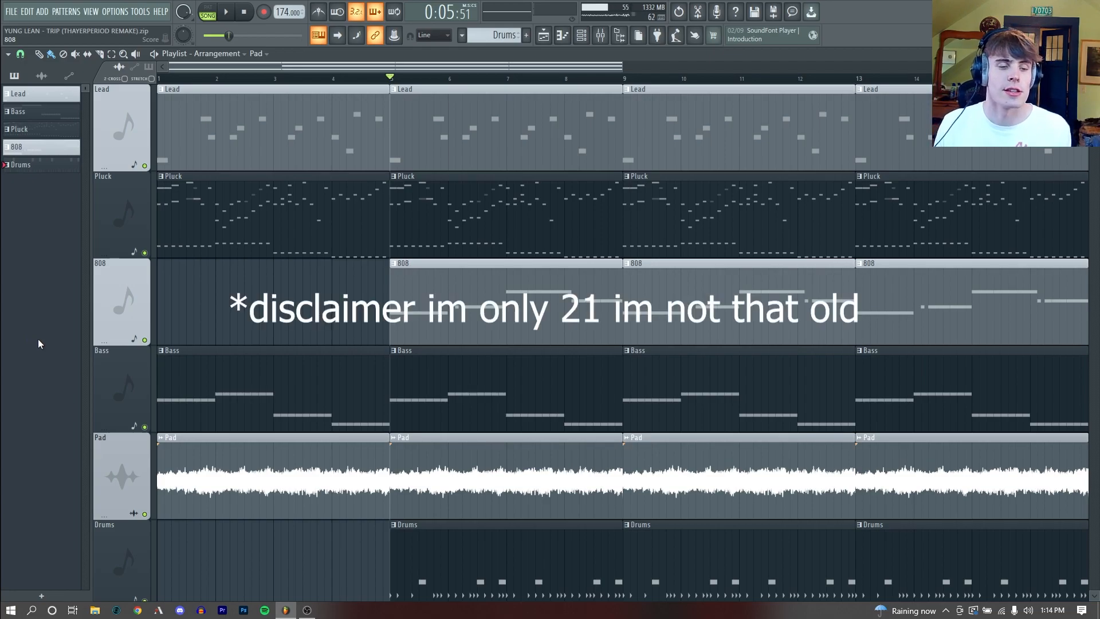
Step: Play the arrangement and listen to the Lead pattern with its Serum #5 synth open
{"action": "key", "text": "space"}
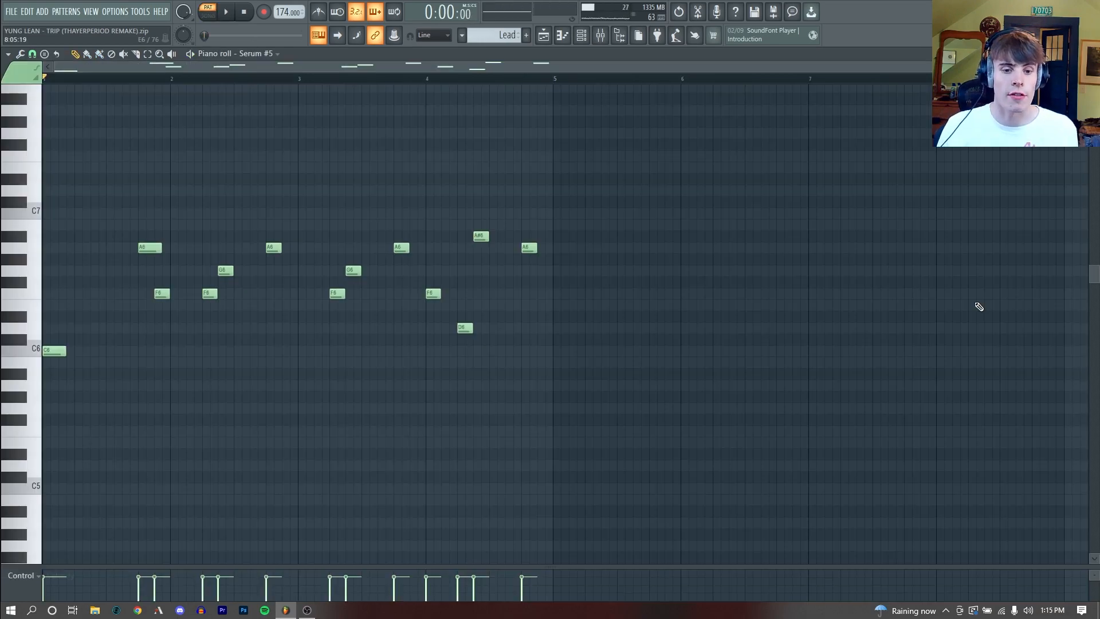
{"action": "key", "text": "space"}
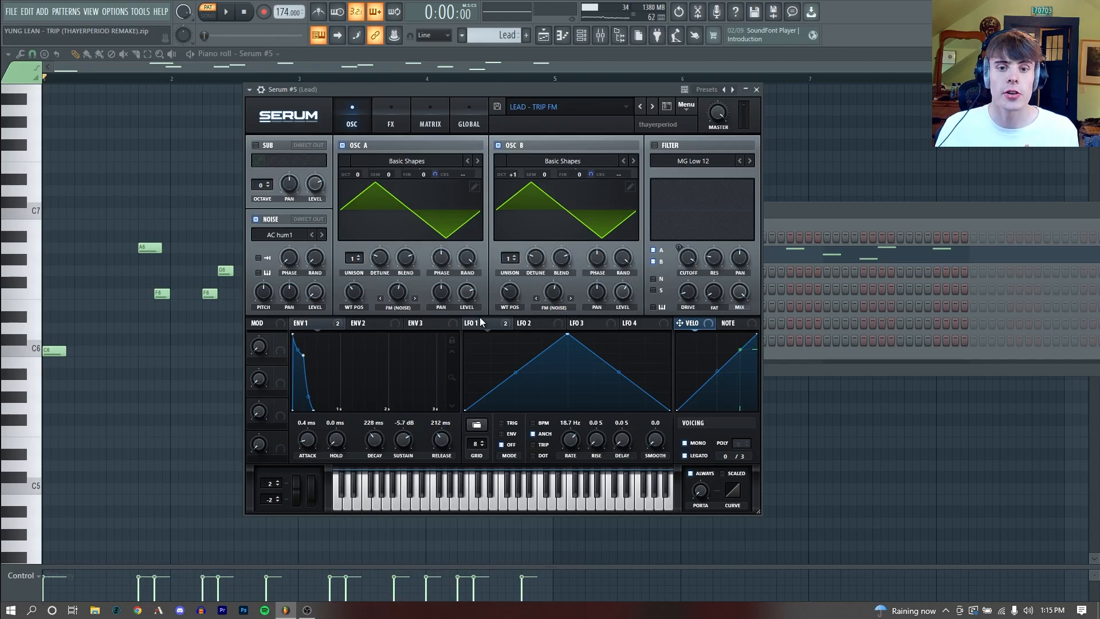
{"action": "mouse_move", "coordinate": [481, 322]}
{"action": "key", "text": "space"}
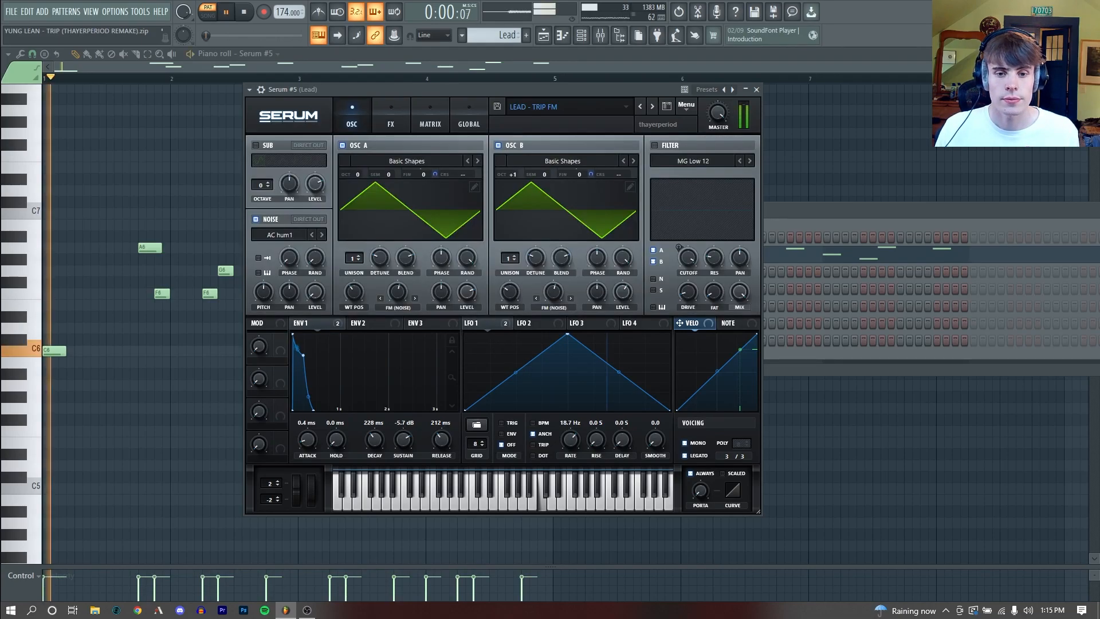
{"action": "key", "text": "space"}
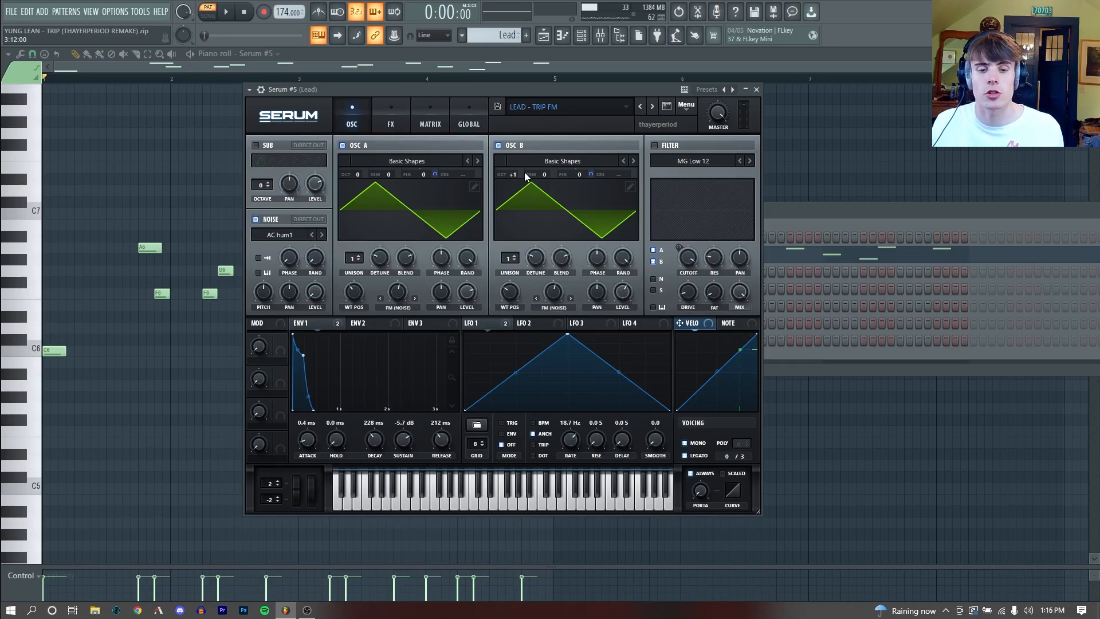
Step: Bypass and re-enable oscillator B and oscillator A on the lead synth to compare their sound
{"action": "left_click", "coordinate": [499, 145]}
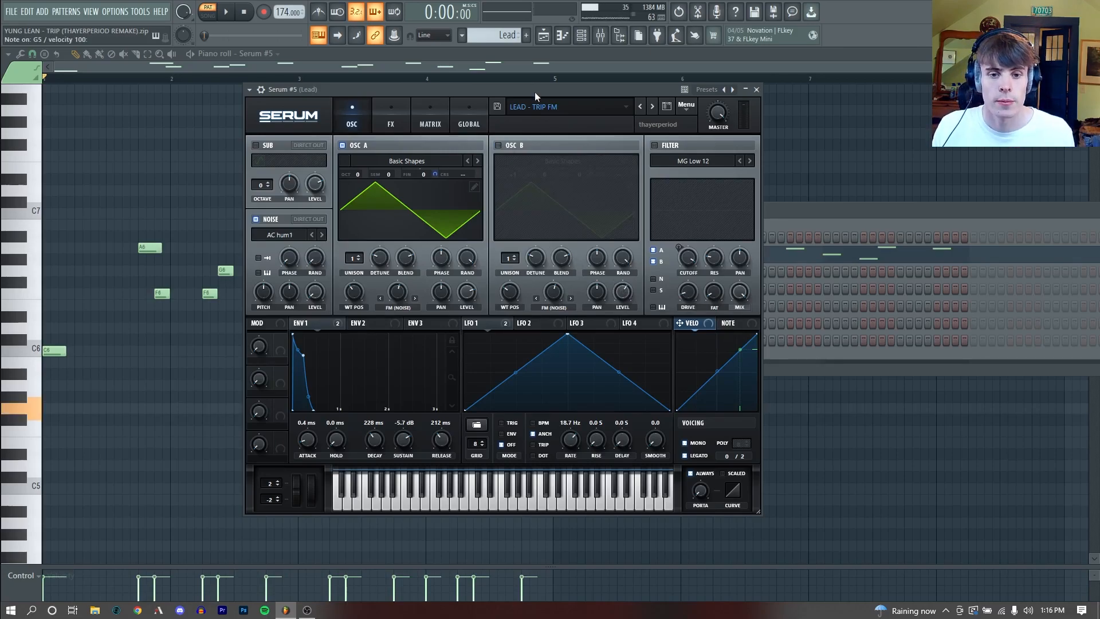
{"action": "left_click", "coordinate": [500, 146]}
{"action": "left_click", "coordinate": [343, 146]}
{"action": "left_click", "coordinate": [342, 146]}
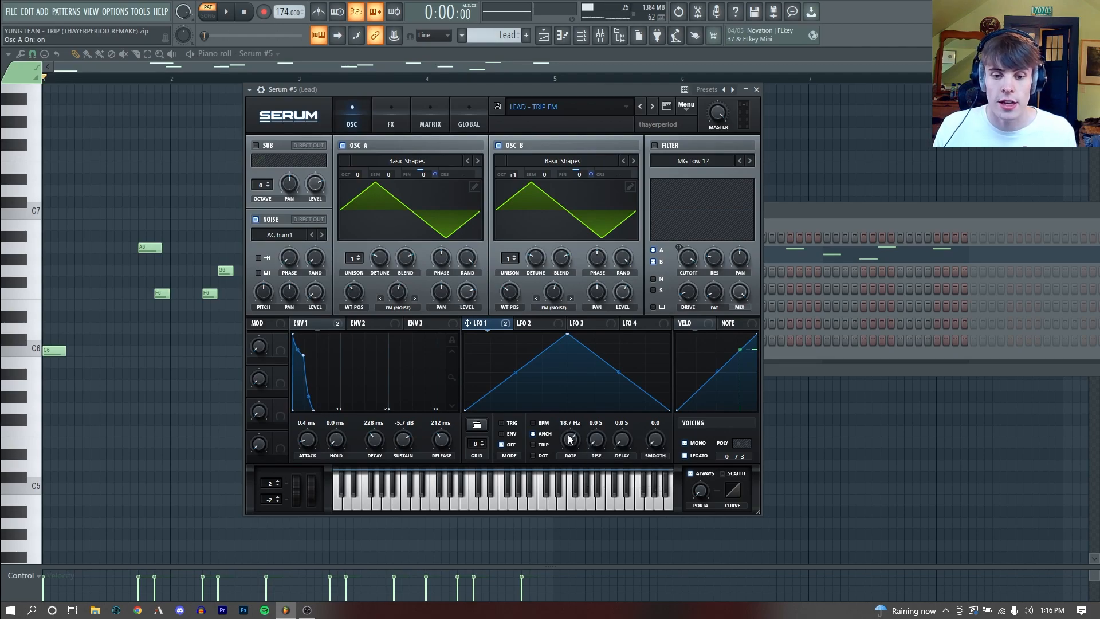
{"action": "left_click", "coordinate": [544, 502]}
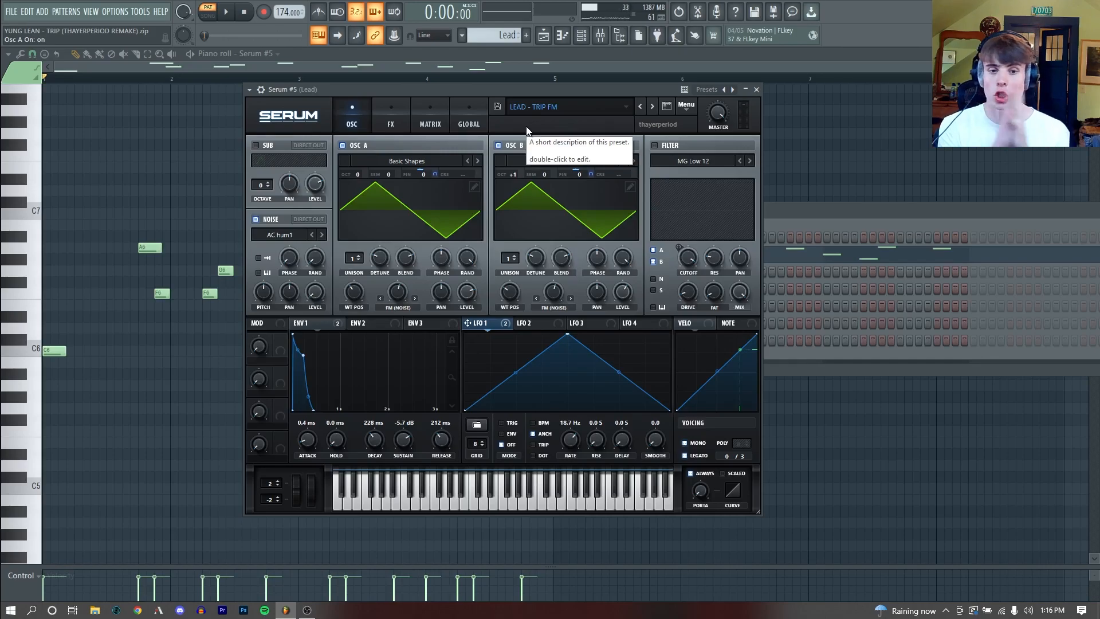
Step: Slow the lead synth's LFO 1 rate to about 1.8 Hz to hear its effect, and restore it to 18.7 Hz
{"action": "double_click", "coordinate": [570, 426]}
{"action": "left_click_drag", "start_coordinate": [570, 440], "coordinate": [570, 481]}
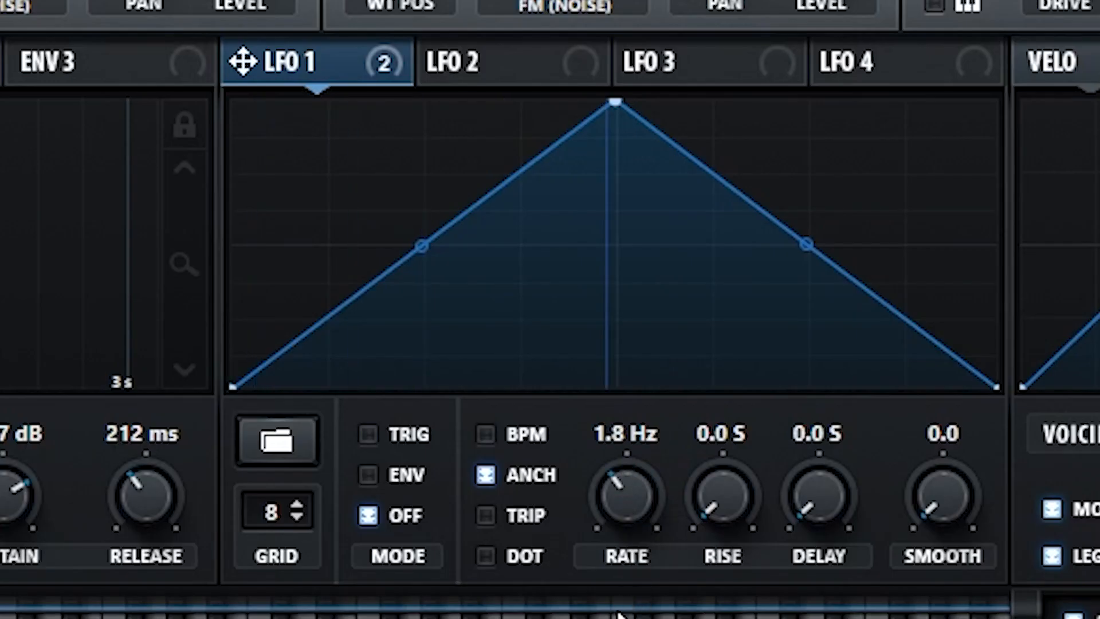
{"action": "left_click_drag", "start_coordinate": [621, 618], "coordinate": [641, 484]}
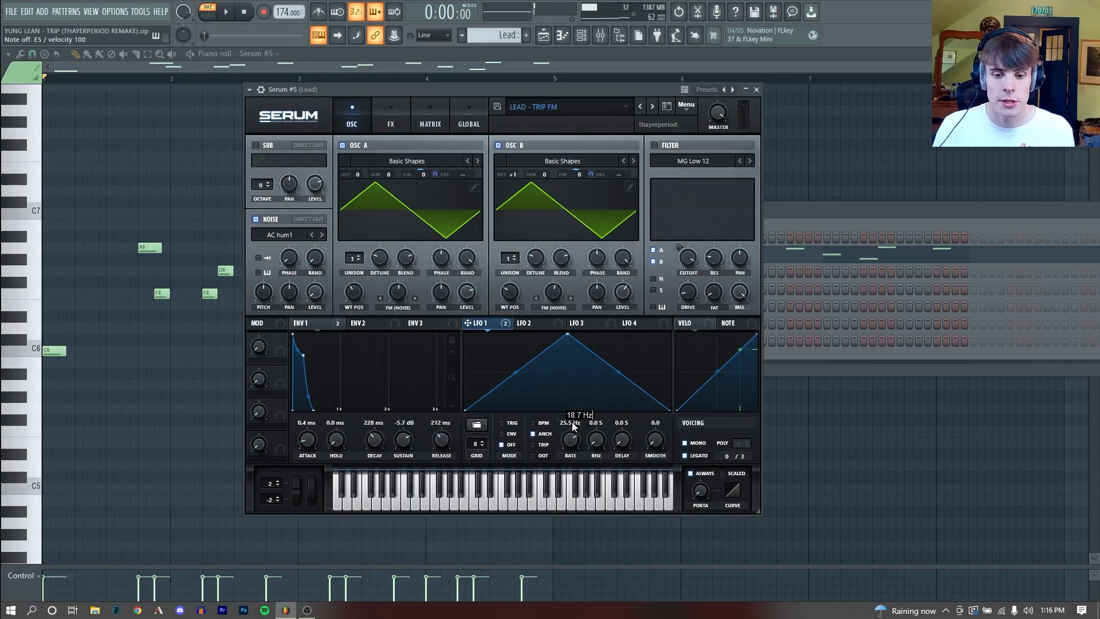
{"action": "key", "text": "Return"}
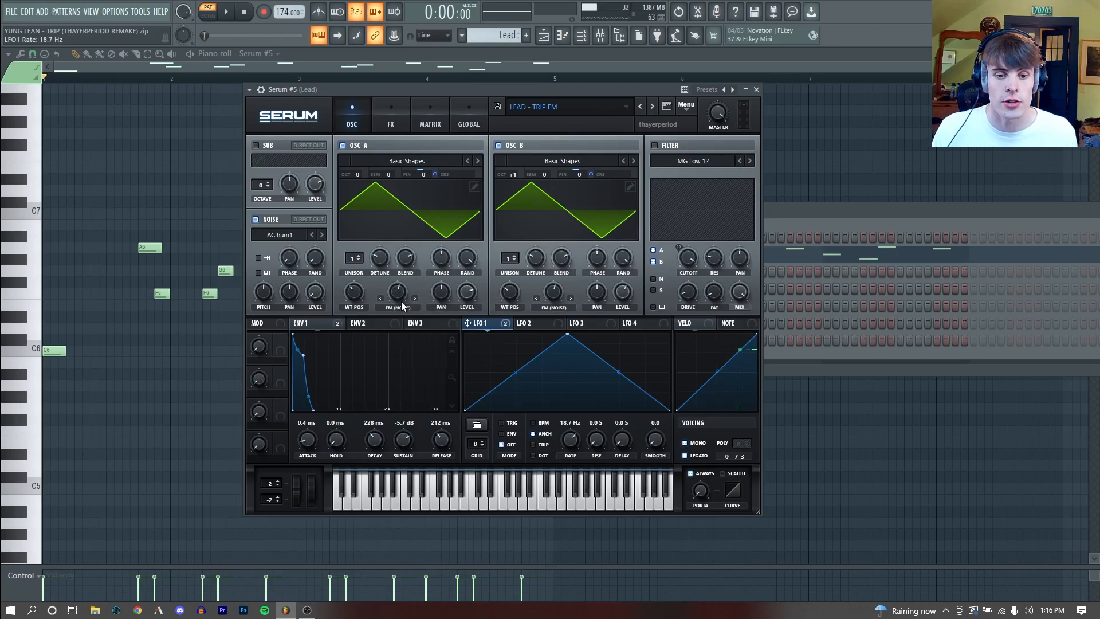
Step: Bypass and re-enable the lead synth's noise oscillator, and check its FM amount and noise level
{"action": "left_click", "coordinate": [256, 219]}
{"action": "left_click", "coordinate": [257, 219]}
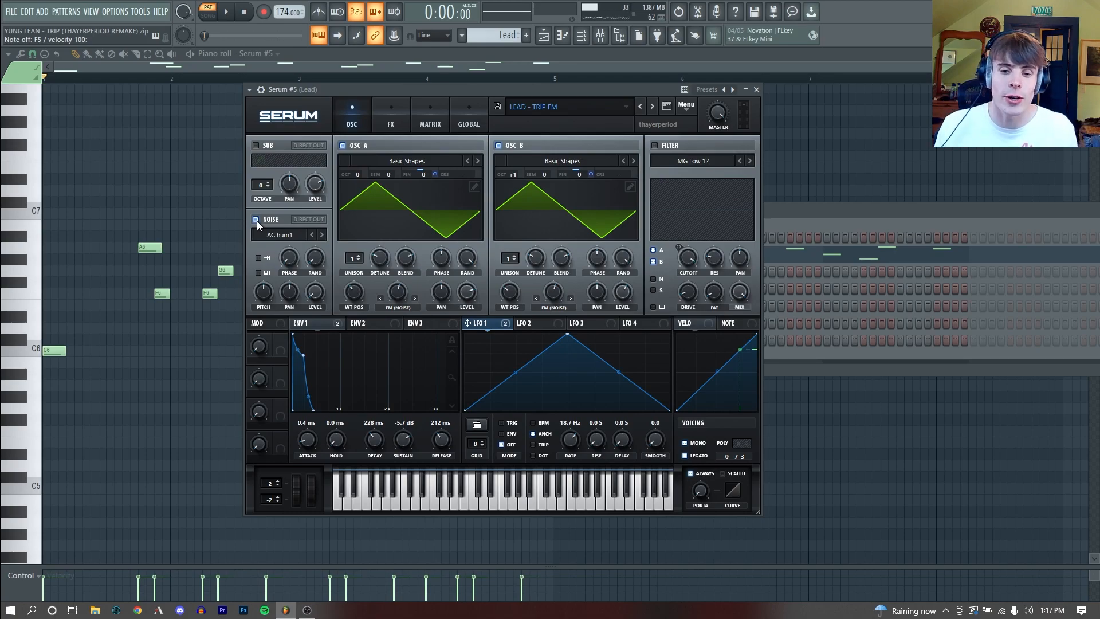
{"action": "mouse_move", "coordinate": [400, 293]}
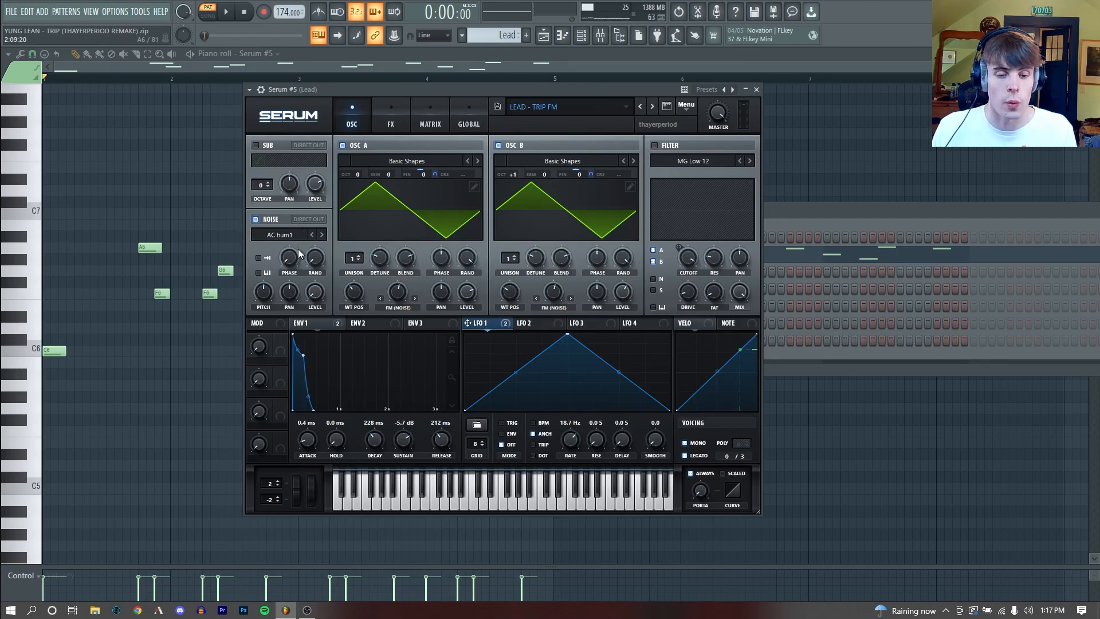
{"action": "mouse_move", "coordinate": [313, 291]}
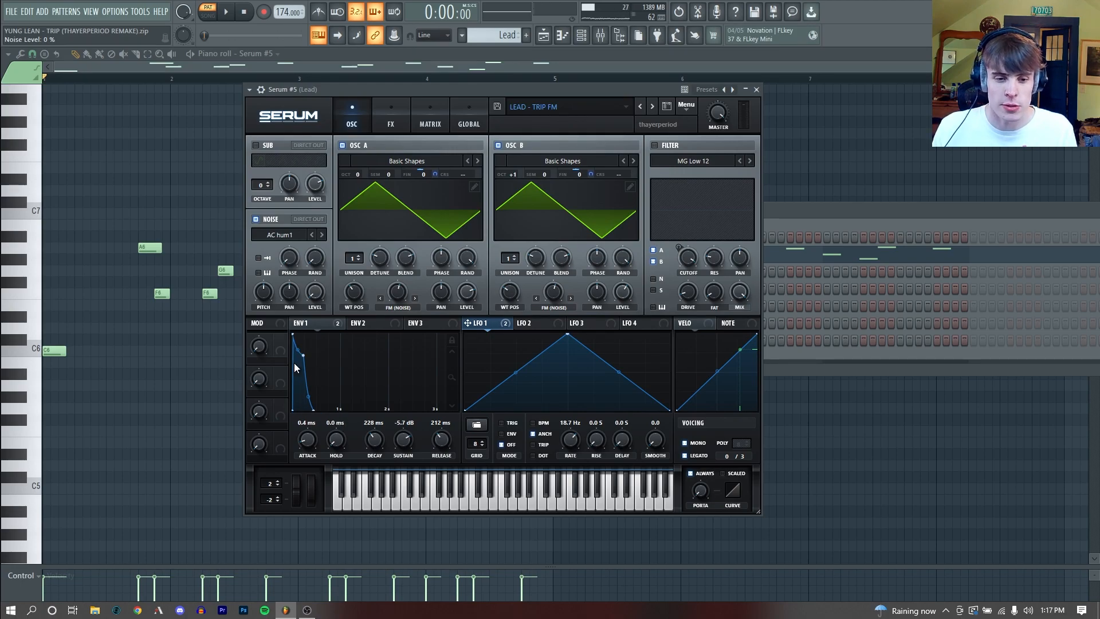
Step: Enable the chorus and filter effects on the lead synth and audition them with test notes
{"action": "left_click", "coordinate": [401, 127]}
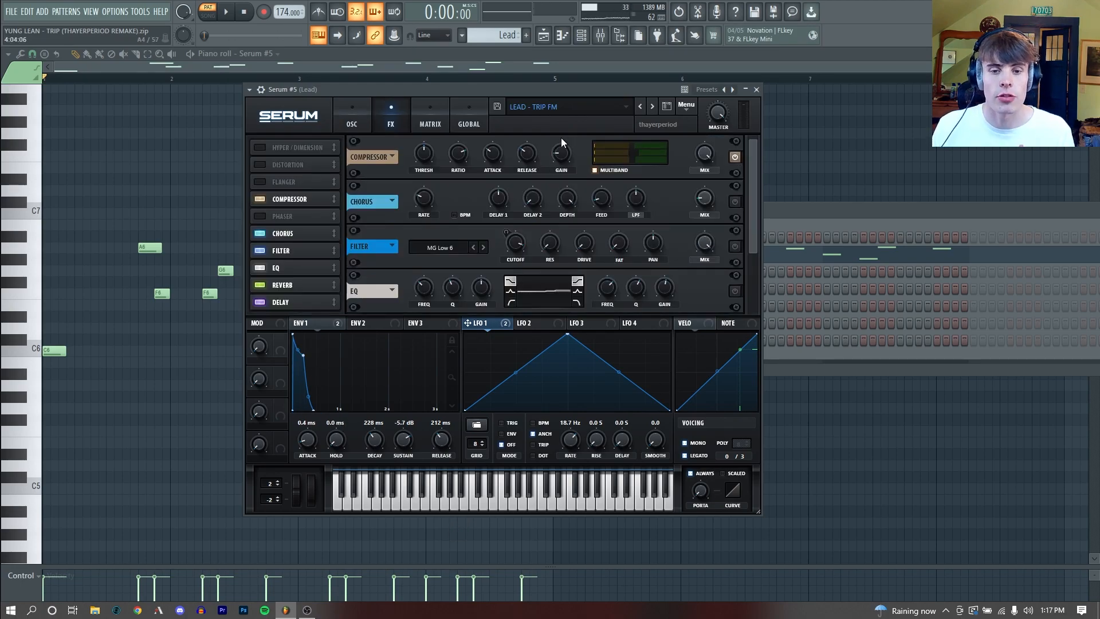
{"action": "key", "text": "b"}
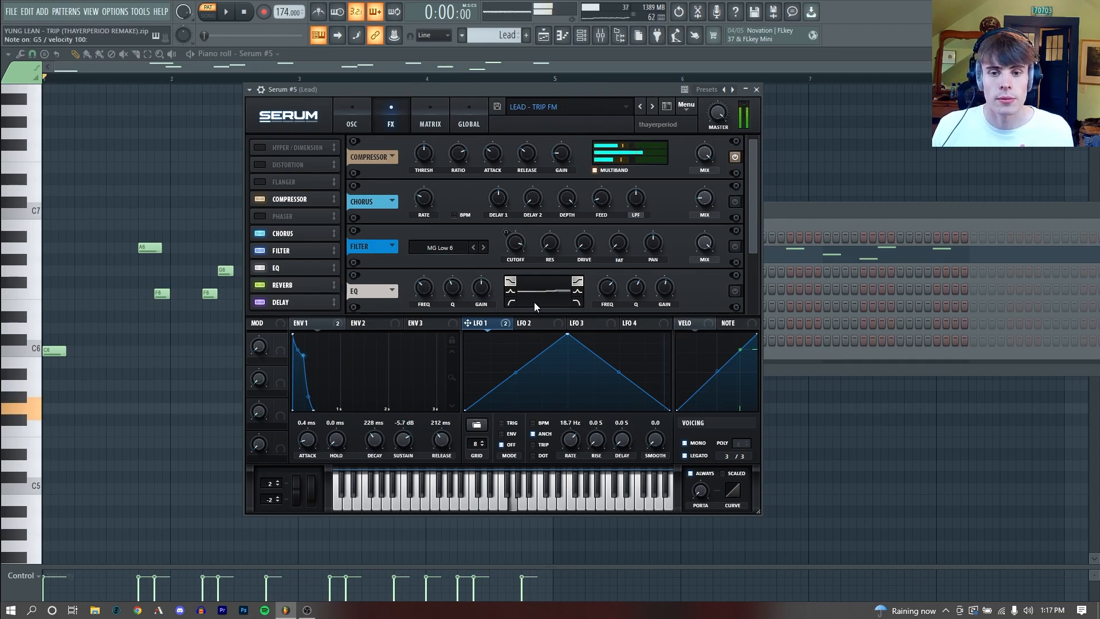
{"action": "left_click", "coordinate": [736, 204]}
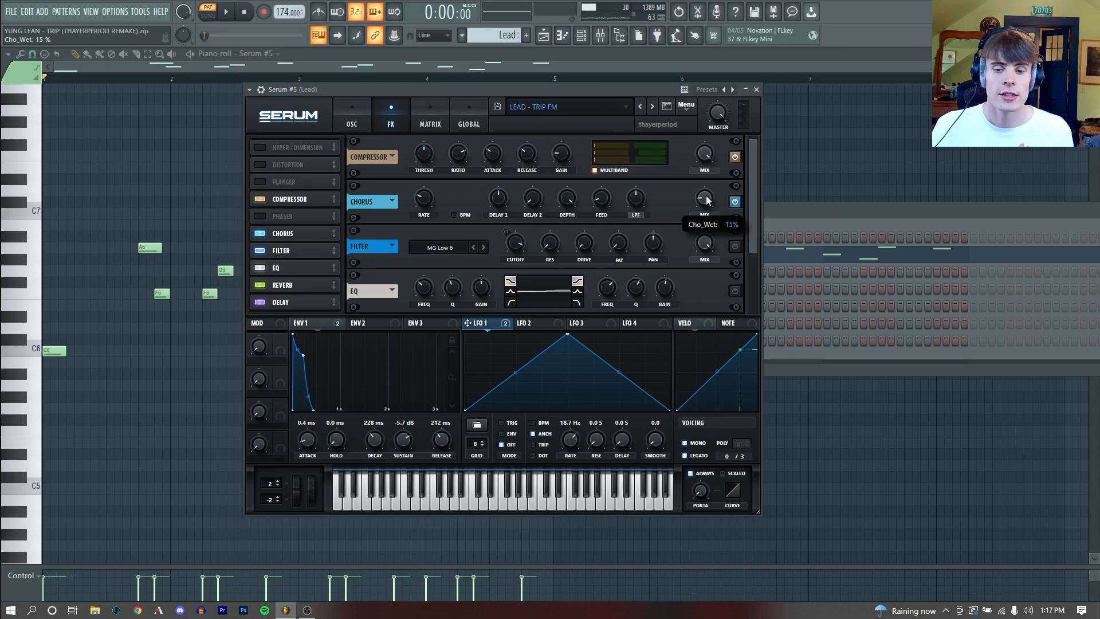
{"action": "left_click", "coordinate": [735, 247]}
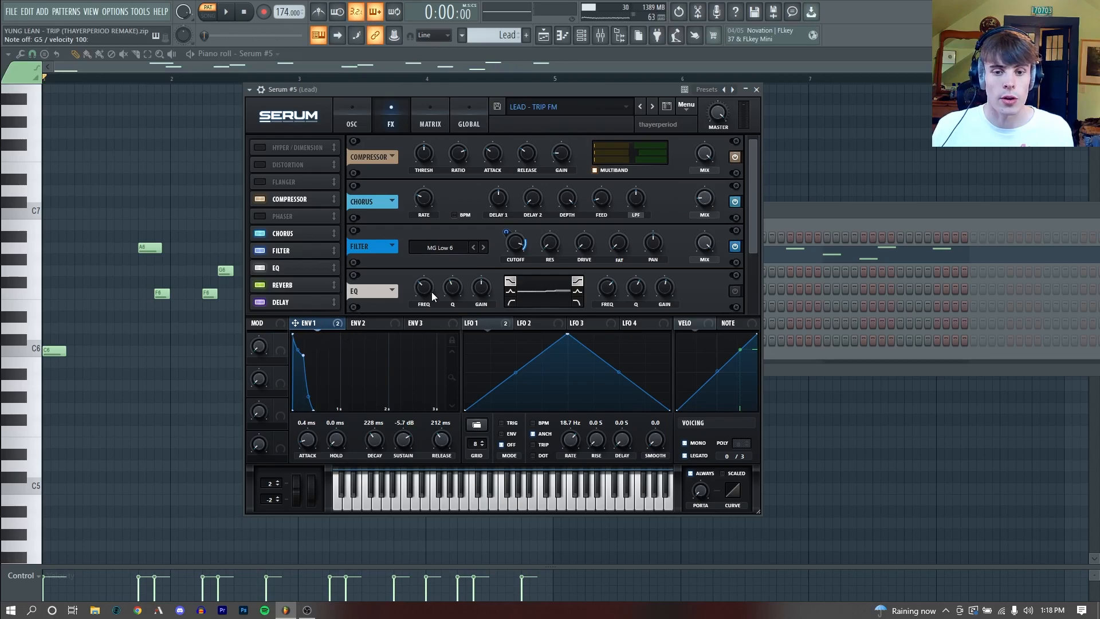
{"action": "left_click_drag", "start_coordinate": [523, 248], "coordinate": [523, 258]}
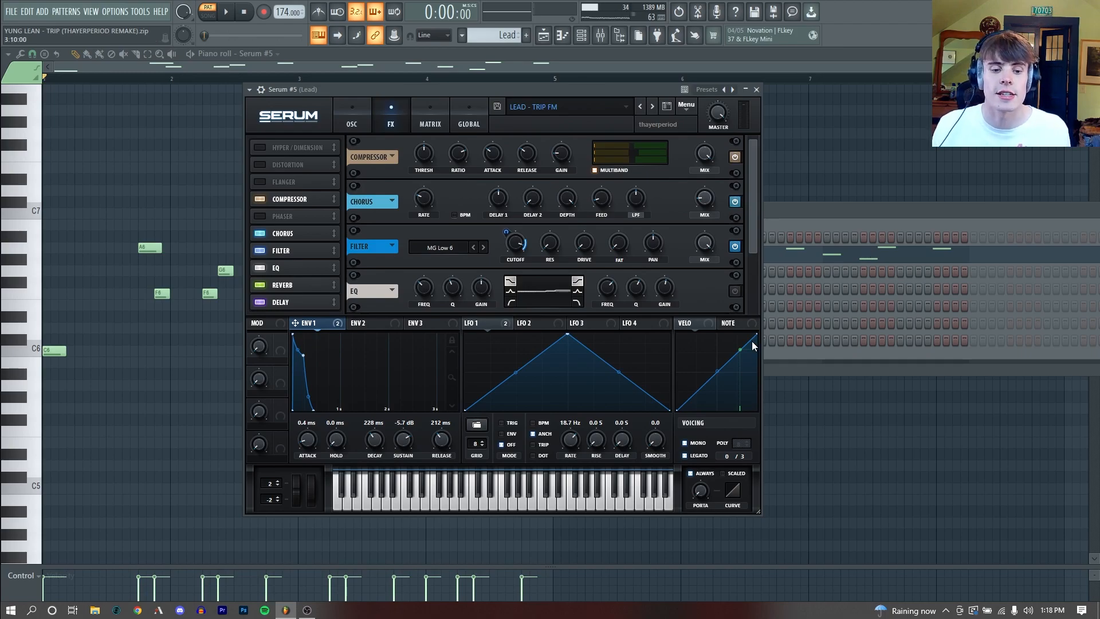
{"action": "key", "text": "v"}
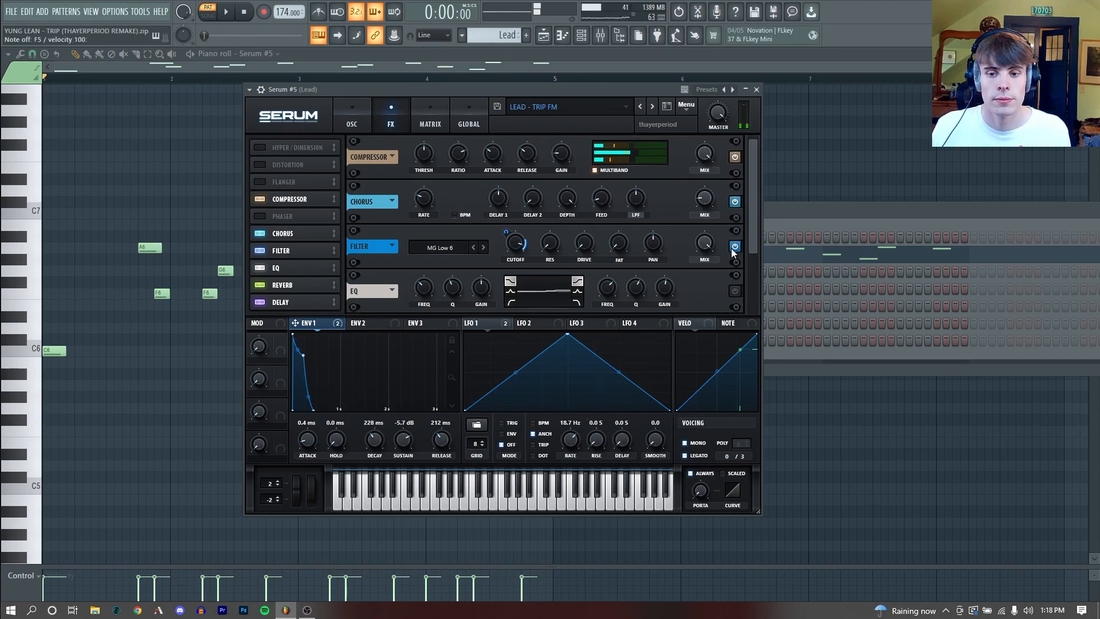
Step: Enable the EQ, reverb and delay effects on the lead synth, checking the reverb's size and decay
{"action": "scroll", "coordinate": [687, 240], "scroll_direction": "down", "scroll_amount": 2}
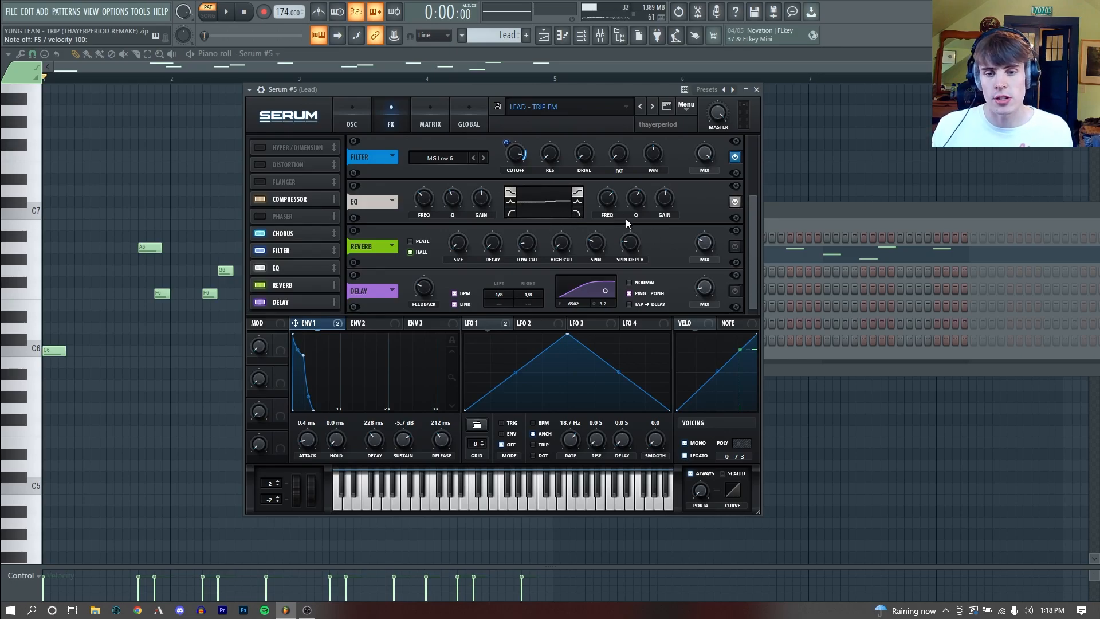
{"action": "left_click", "coordinate": [735, 246]}
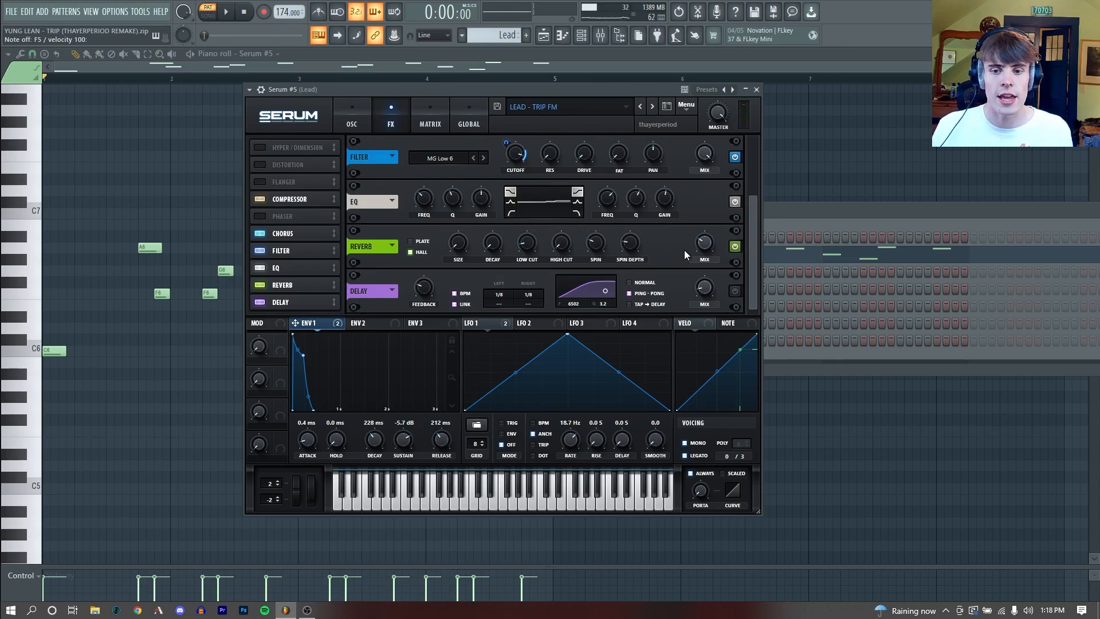
{"action": "left_click", "coordinate": [455, 244]}
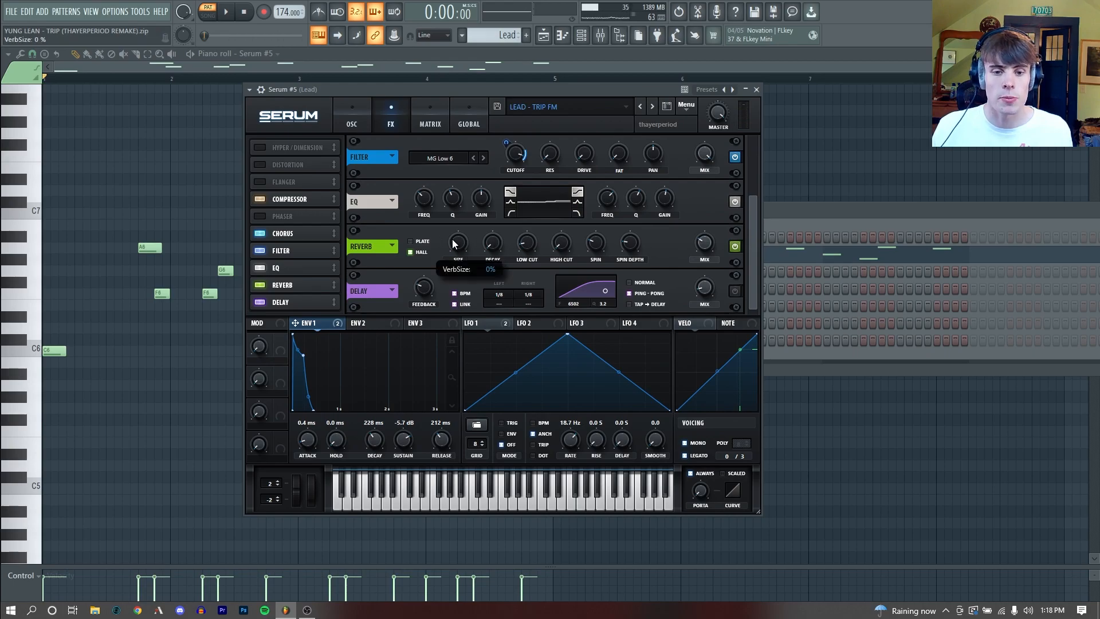
{"action": "left_click", "coordinate": [490, 243]}
{"action": "left_click", "coordinate": [490, 244]}
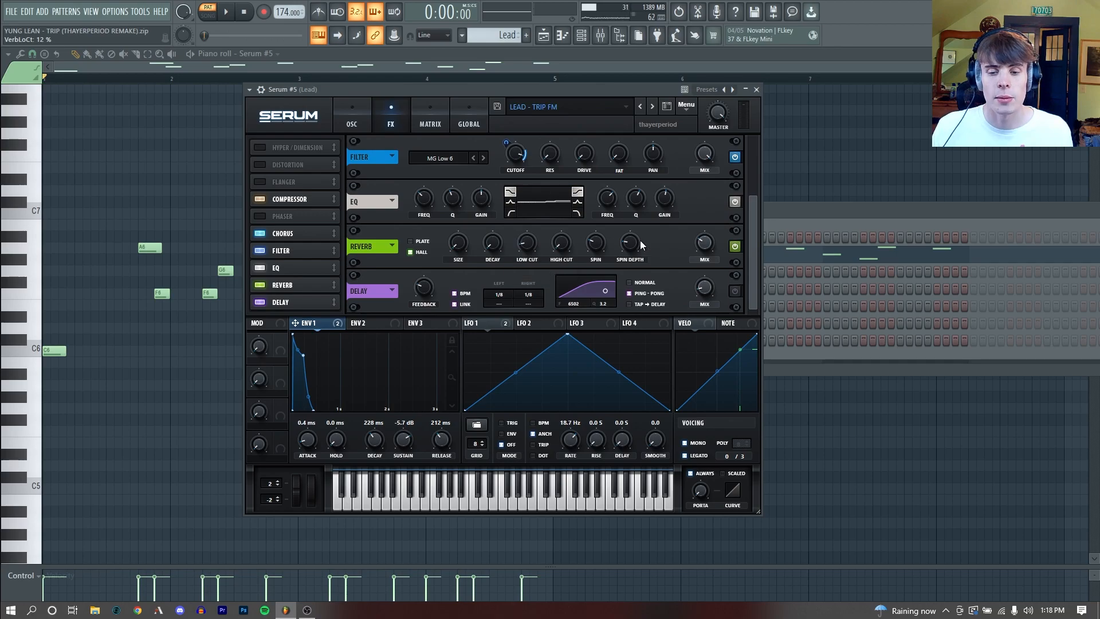
{"action": "mouse_move", "coordinate": [713, 241]}
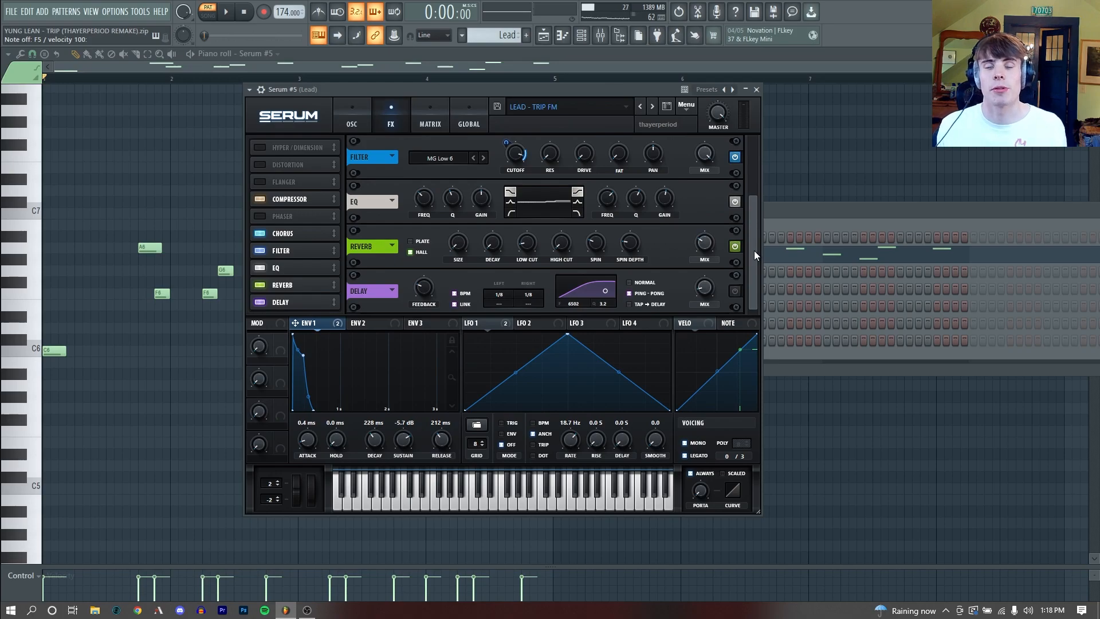
{"action": "left_click", "coordinate": [735, 291]}
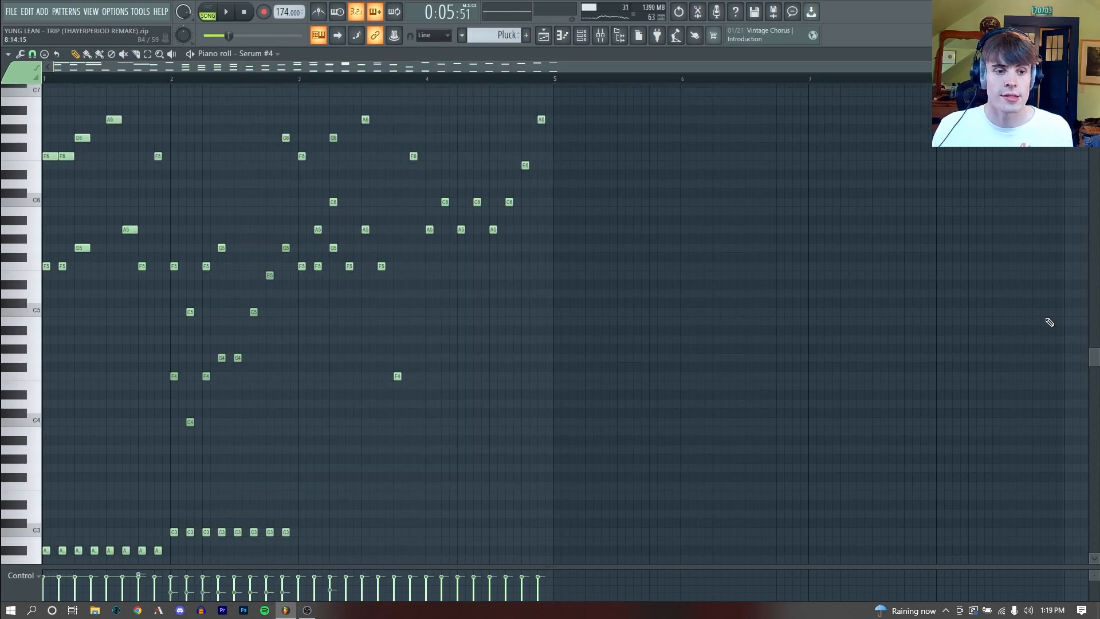
Step: Open the Pluck pattern's Serum #4 synth and play the pattern back to hear its sound
{"action": "key", "text": "space"}
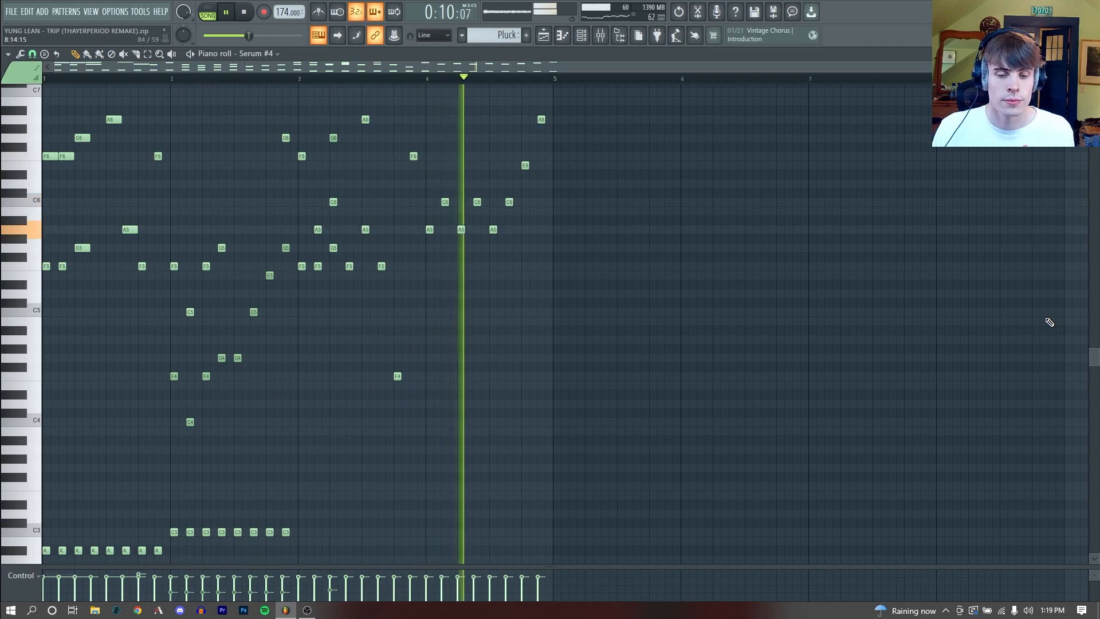
{"action": "key", "text": "space"}
{"action": "left_click", "coordinate": [580, 37]}
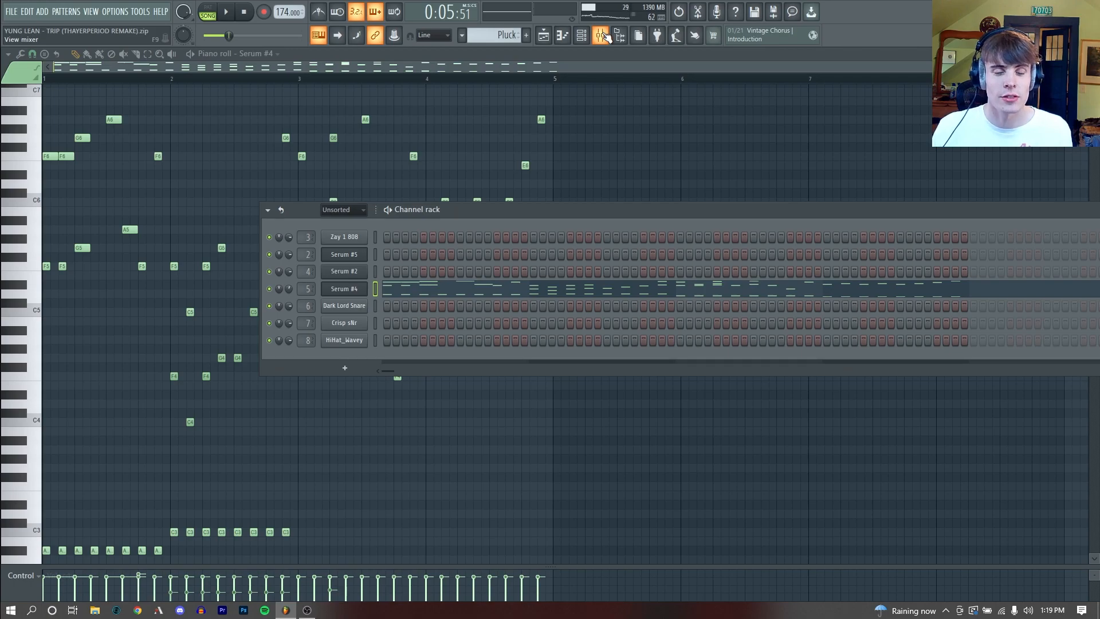
{"action": "left_click", "coordinate": [344, 288]}
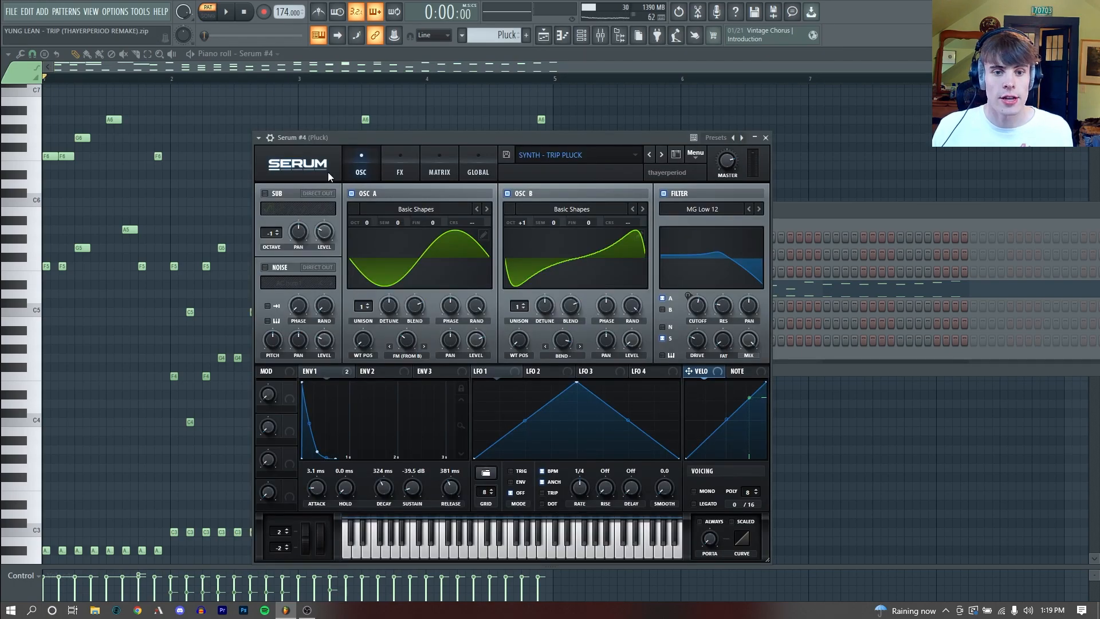
{"action": "key", "text": "space"}
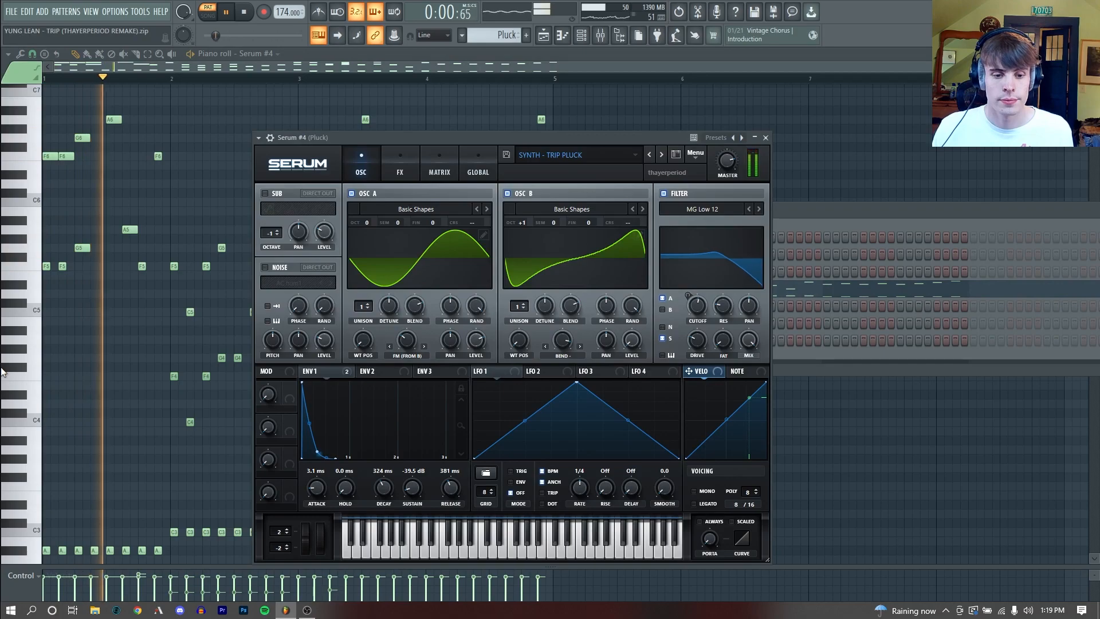
{"action": "key", "text": "space"}
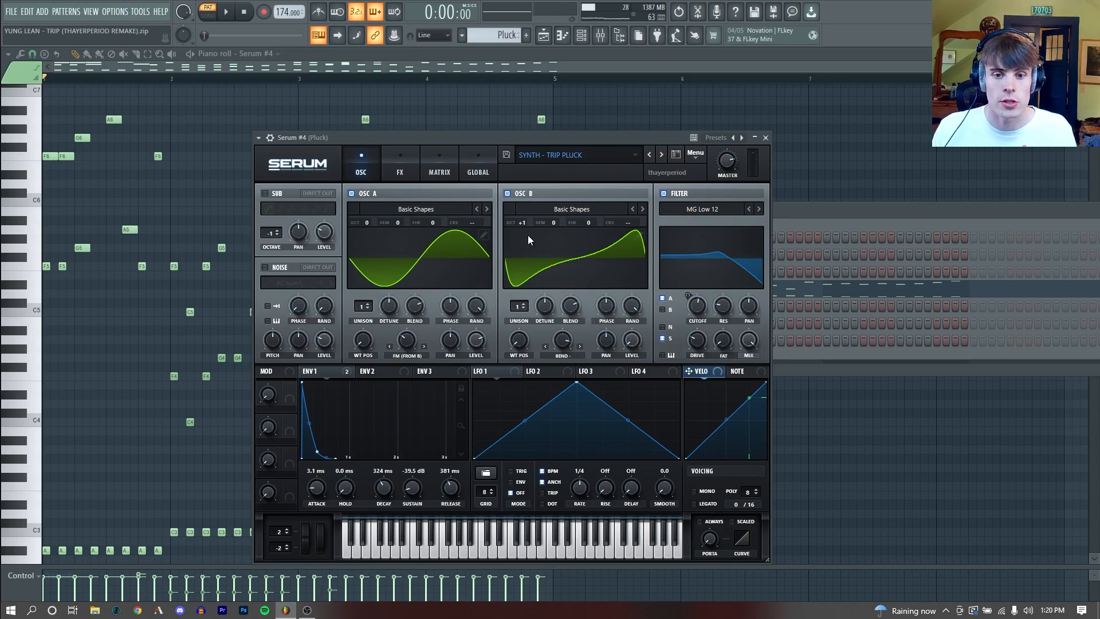
Step: Check the pluck synth's oscillator B bend amount and audition its filter cutoff envelope with test notes
{"action": "left_click", "coordinate": [556, 339]}
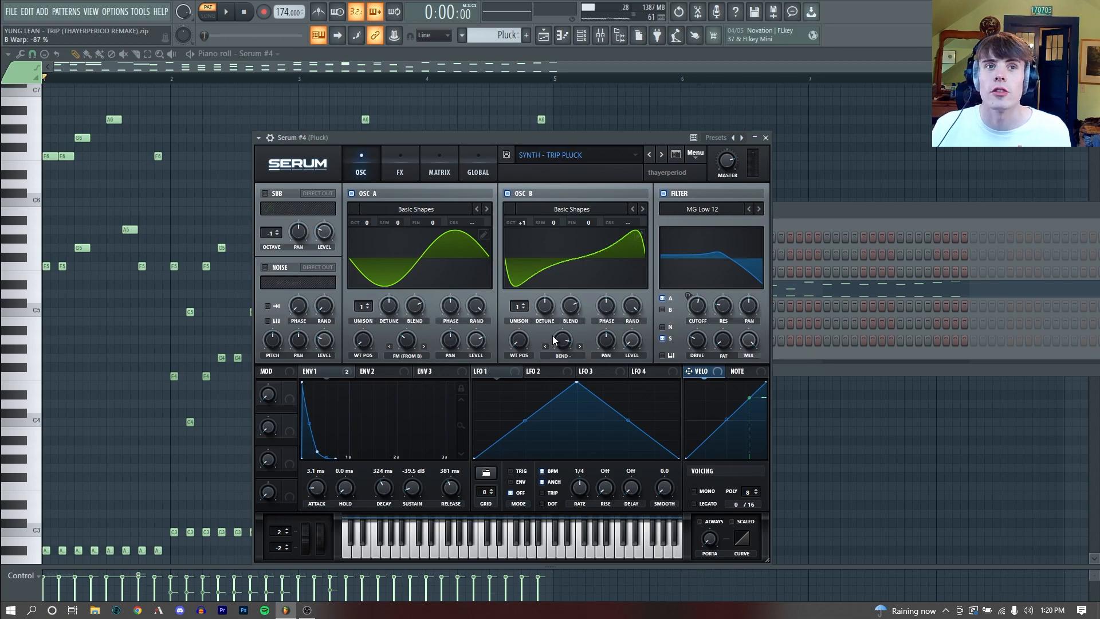
{"action": "left_click_drag", "start_coordinate": [566, 136], "coordinate": [669, 113]}
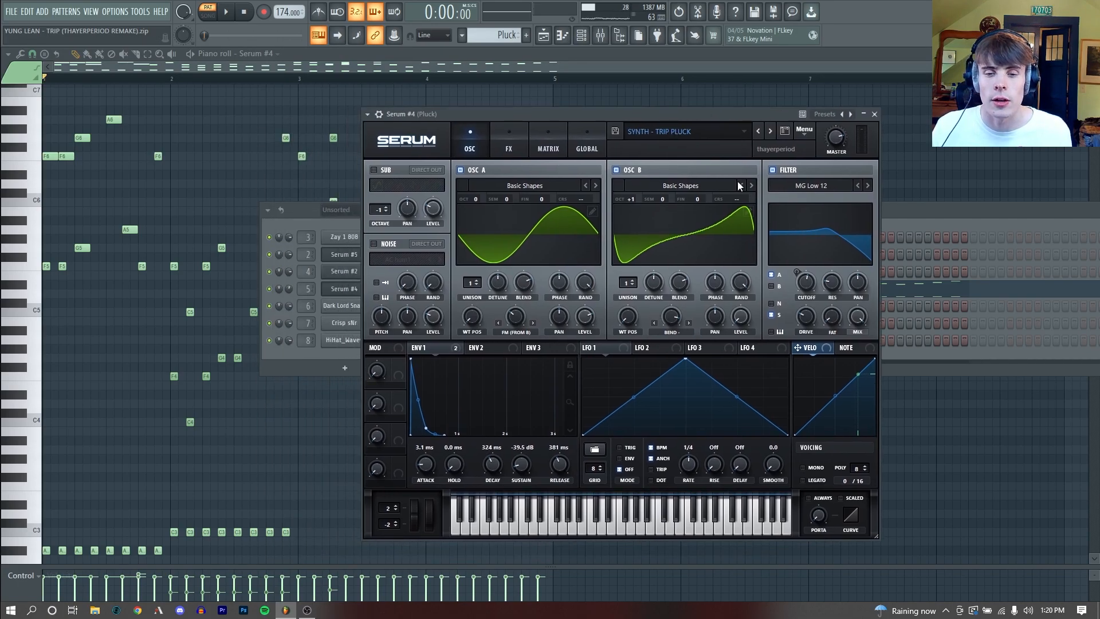
{"action": "key", "text": "v"}
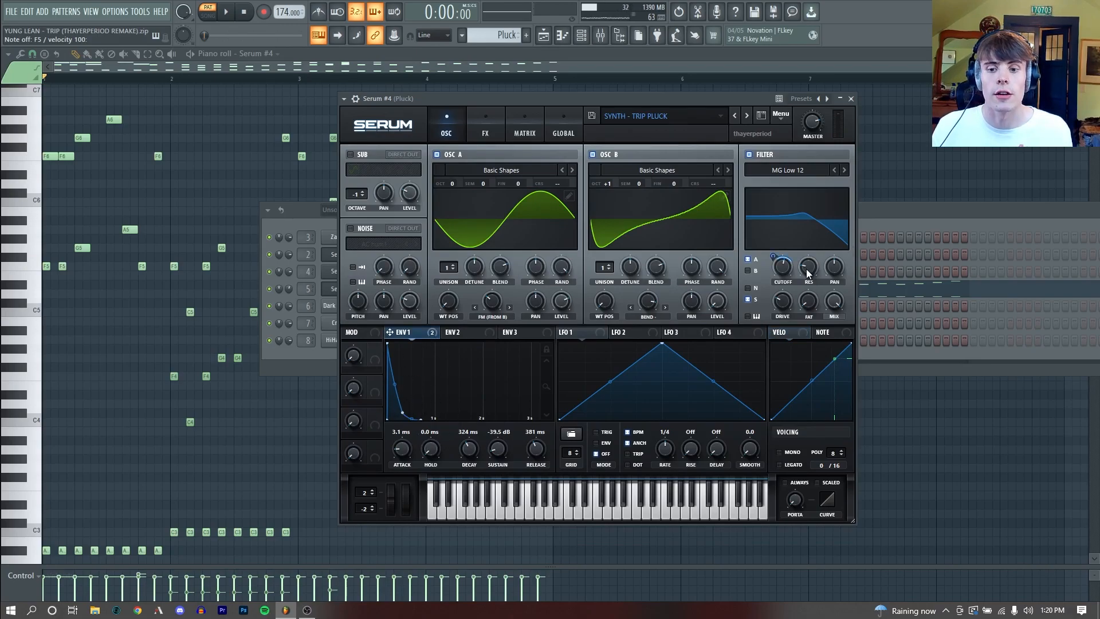
{"action": "key", "text": "v"}
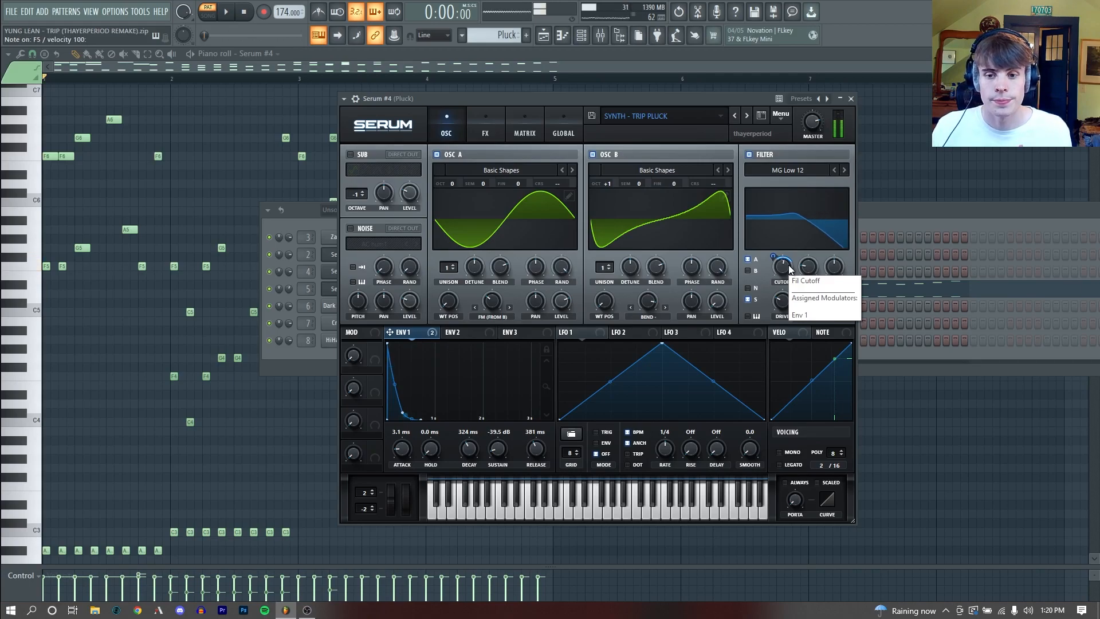
Step: Enable the chorus effect on the pluck synth and audition it with a test note
{"action": "left_click", "coordinate": [483, 128]}
{"action": "left_click", "coordinate": [829, 210]}
{"action": "key", "text": "v"}
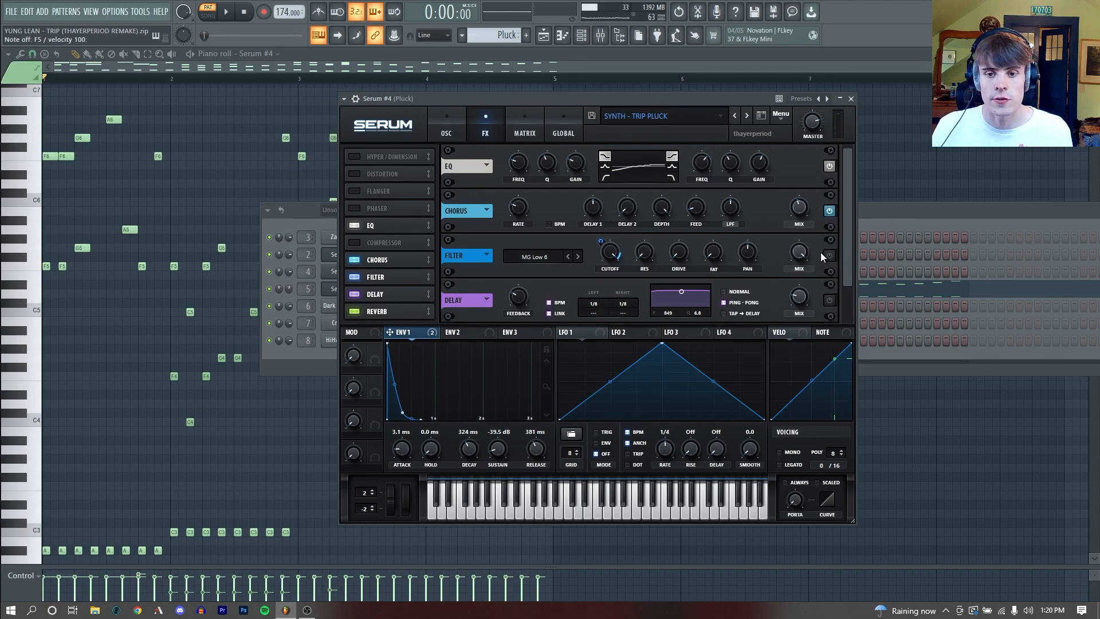
Step: Enable the filter, delay and reverb effects on the pluck synth, auditioning the sound with test notes
{"action": "key", "text": "v"}
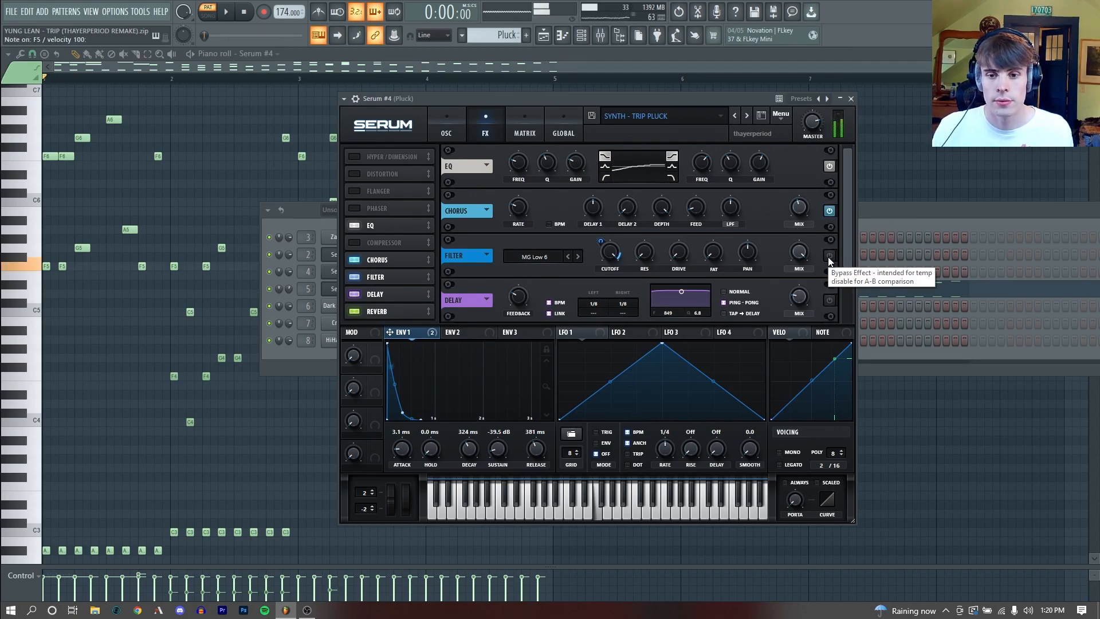
{"action": "left_click", "coordinate": [829, 257]}
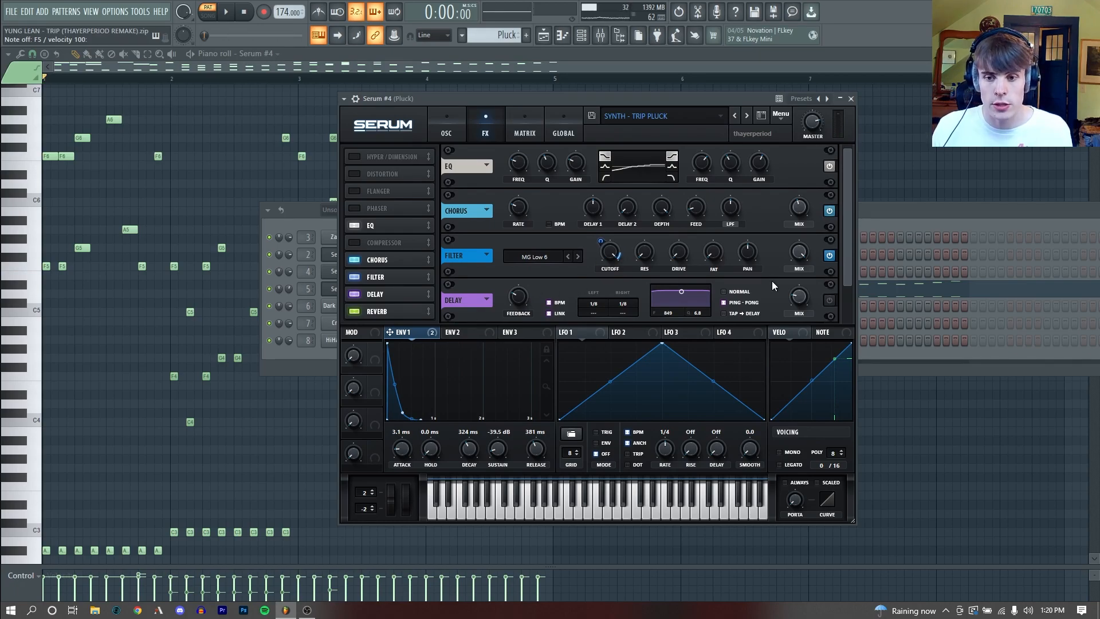
{"action": "left_click_drag", "start_coordinate": [848, 249], "coordinate": [848, 297]}
{"action": "key", "text": "v"}
{"action": "left_click", "coordinate": [831, 270]}
{"action": "left_click", "coordinate": [828, 301]}
{"action": "key", "text": "v"}
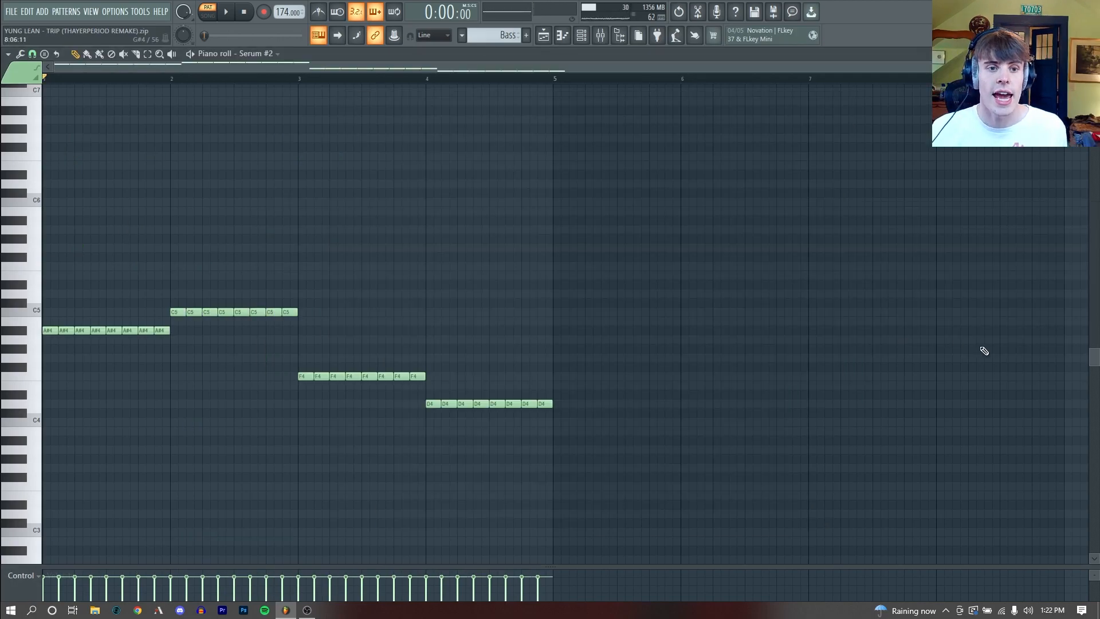
Step: Play the Bass pattern and show its Serum #2 synth while listening to the sound
{"action": "scroll", "coordinate": [984, 351], "scroll_direction": "down", "scroll_amount": 1}
{"action": "key", "text": "space"}
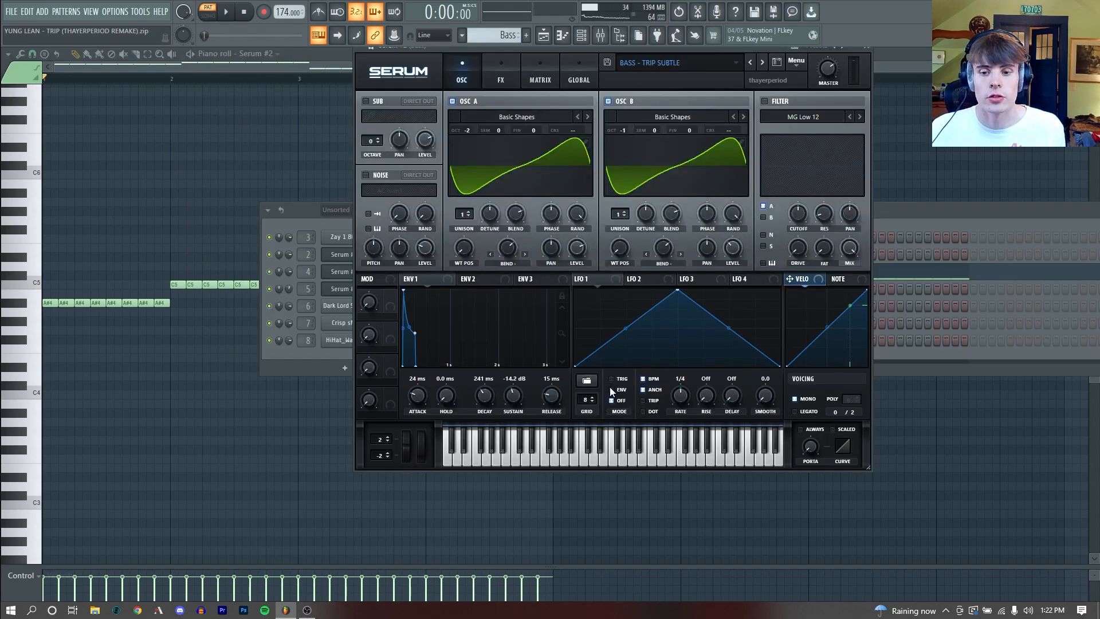
{"action": "key", "text": "space"}
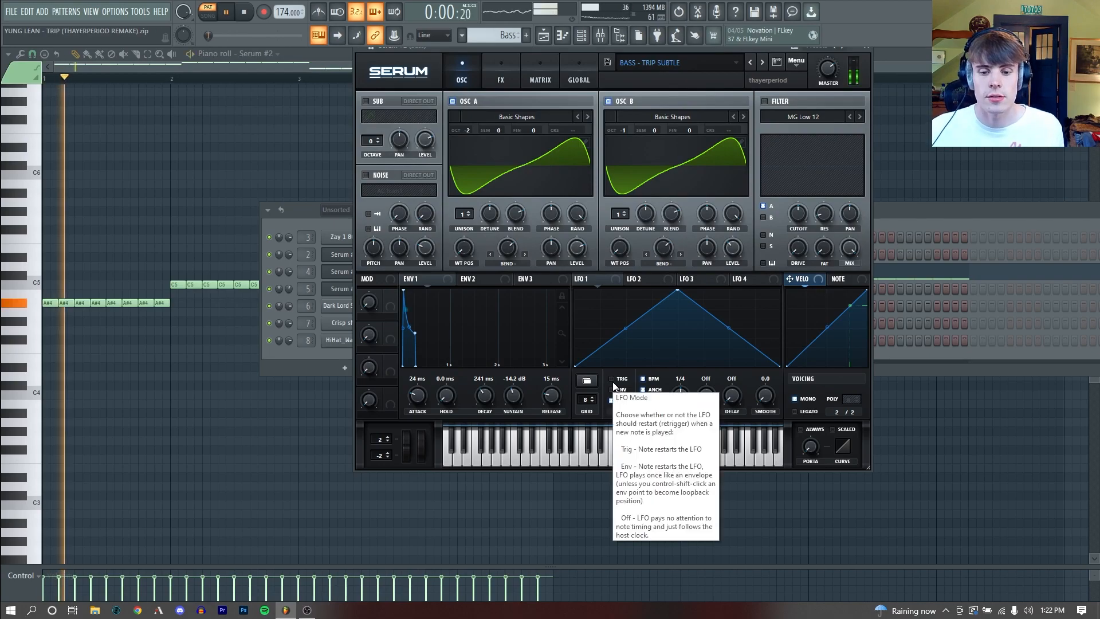
{"action": "key", "text": "space"}
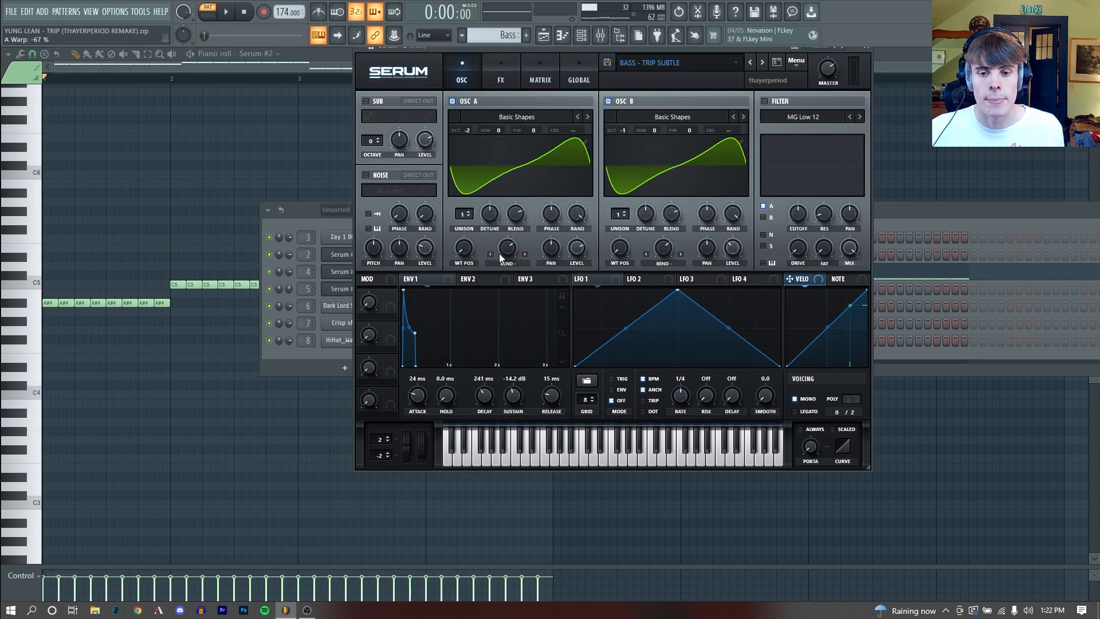
Step: Check oscillator B's warp mode, bend amount and level on the bass synth
{"action": "left_click", "coordinate": [672, 261]}
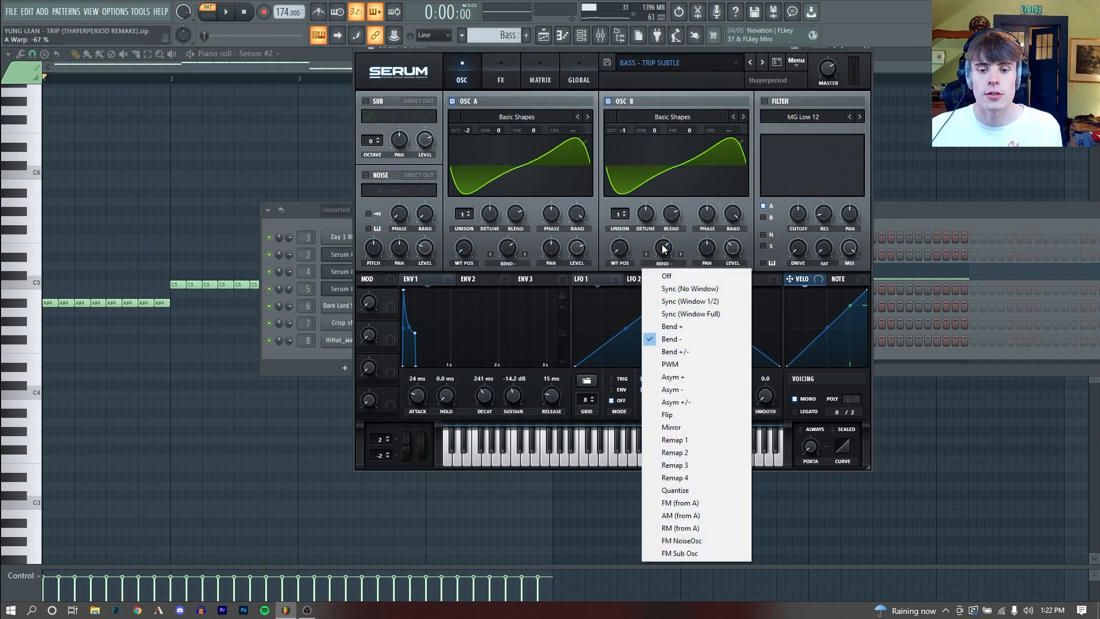
{"action": "left_click", "coordinate": [664, 248]}
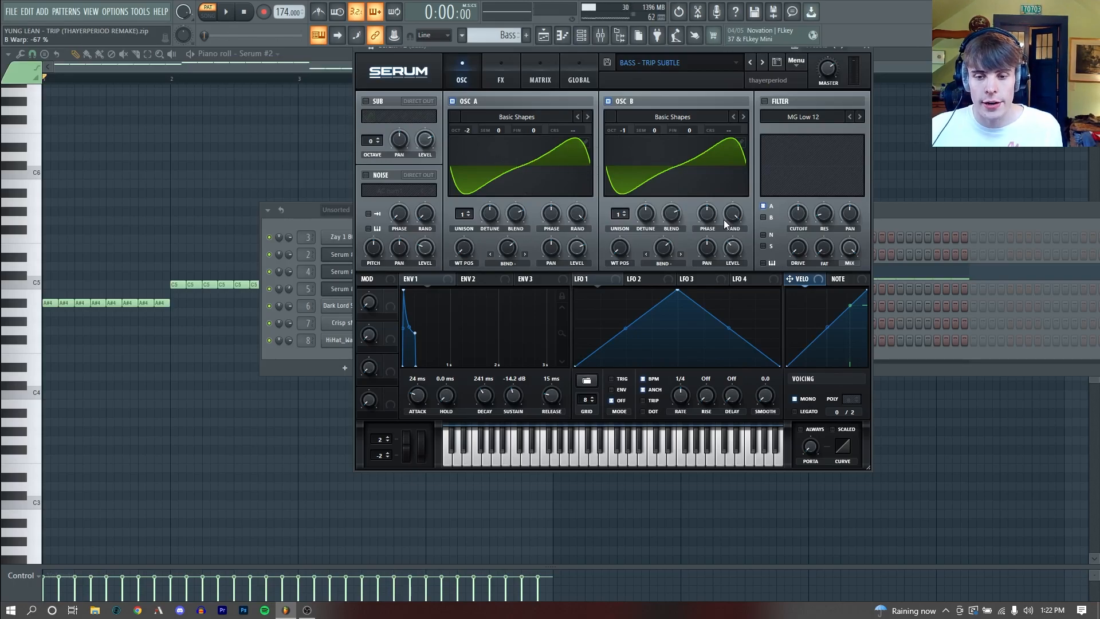
{"action": "mouse_move", "coordinate": [736, 246]}
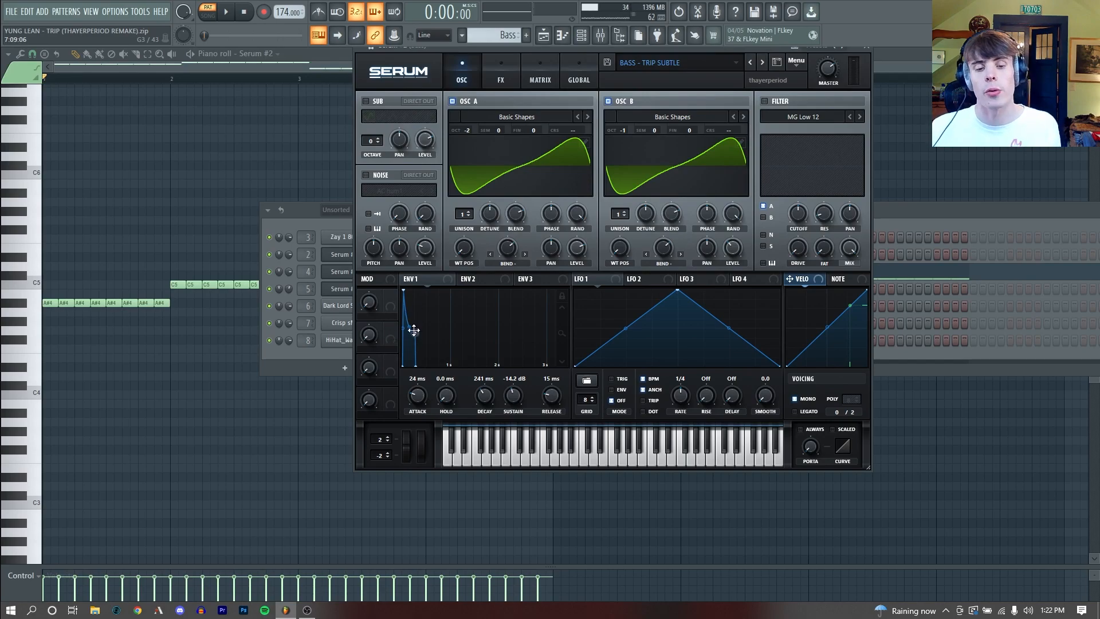
Step: Check the bass synth's Tube distortion drive, return to its oscillators and play the pattern back
{"action": "left_click", "coordinate": [502, 85]}
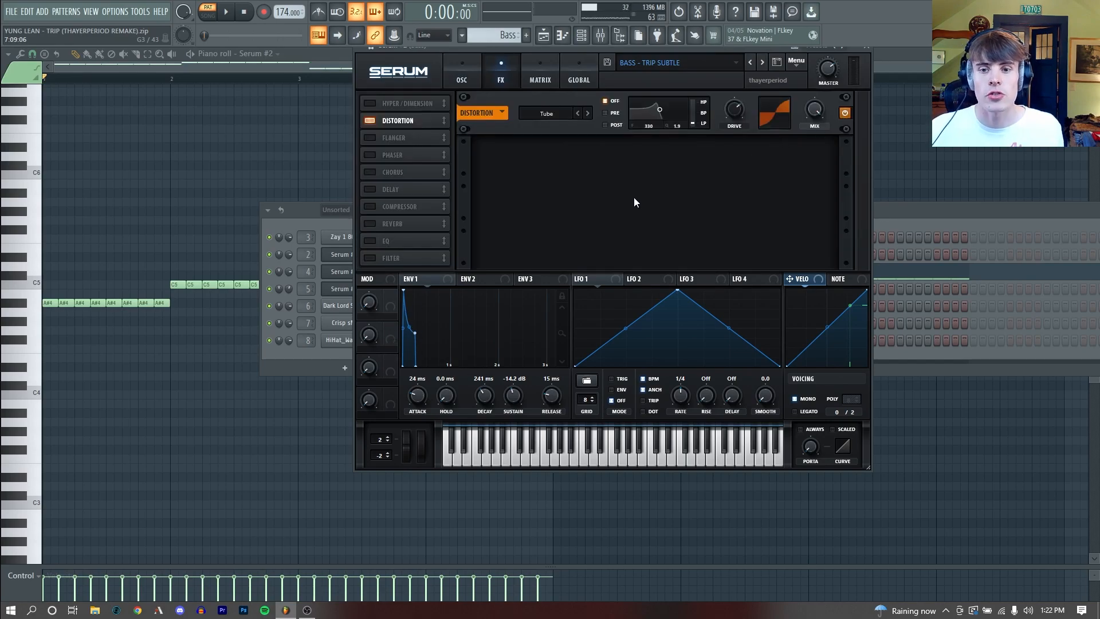
{"action": "left_click", "coordinate": [740, 106]}
{"action": "left_click", "coordinate": [455, 78]}
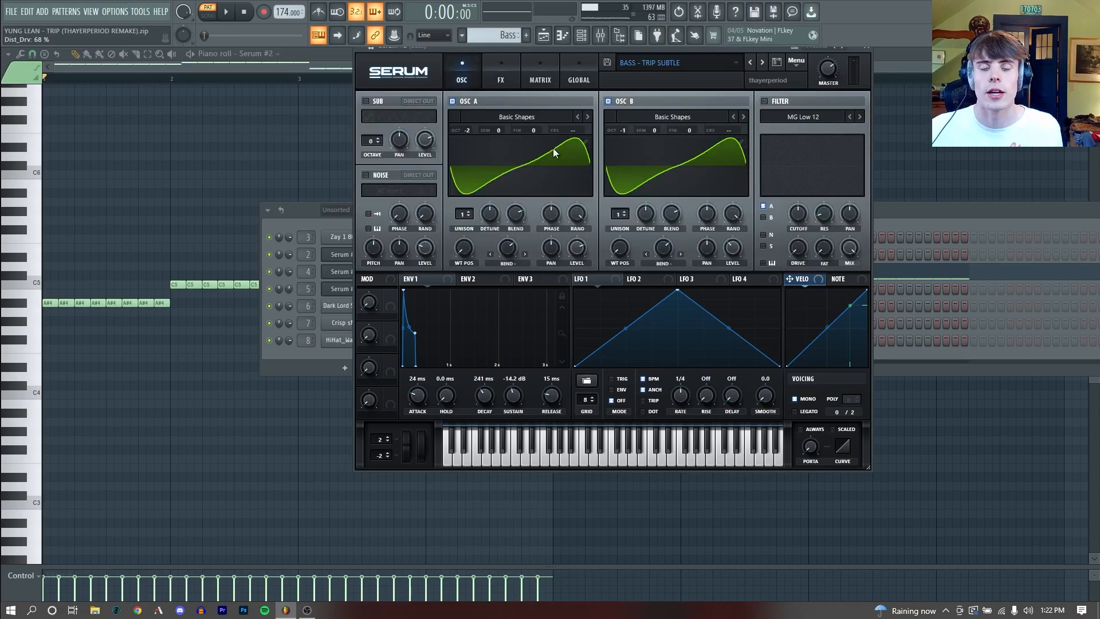
{"action": "key", "text": "space"}
{"action": "key", "text": "space"}
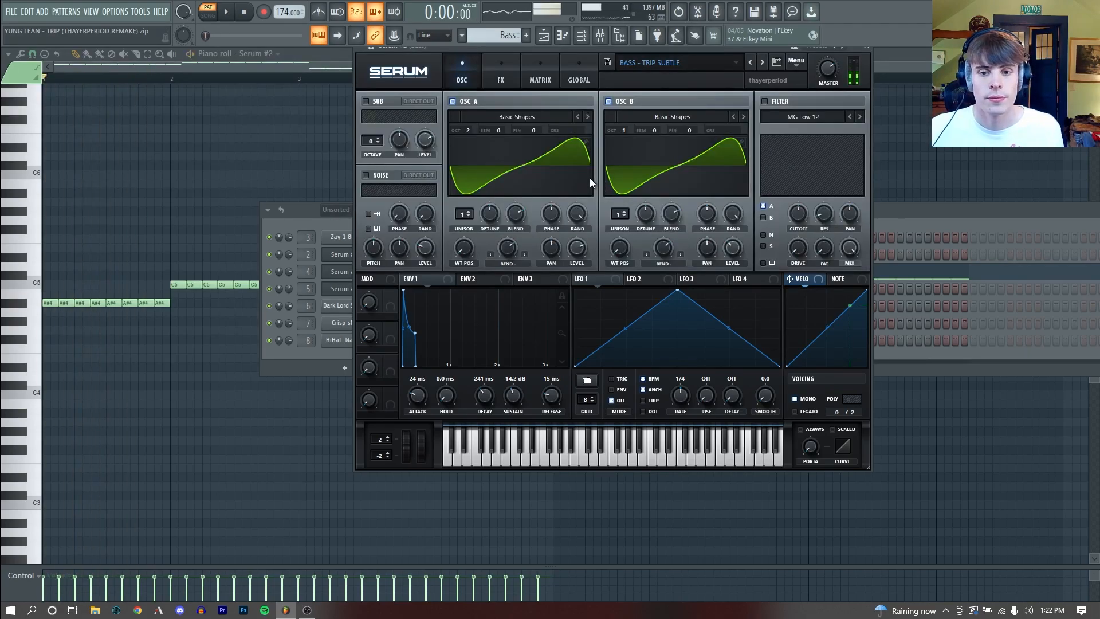
Step: Play the arrangement in the playlist and delete the selected audio in the Pluck mixer track's Edison recording
{"action": "left_click", "coordinate": [542, 36]}
{"action": "left_click", "coordinate": [444, 523]}
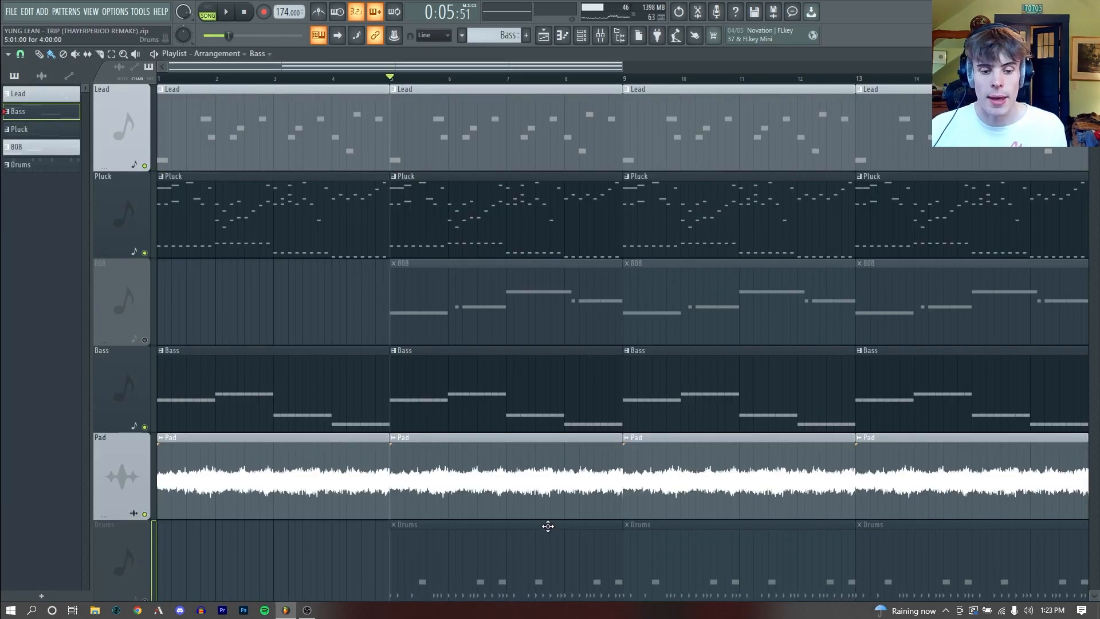
{"action": "key", "text": "space"}
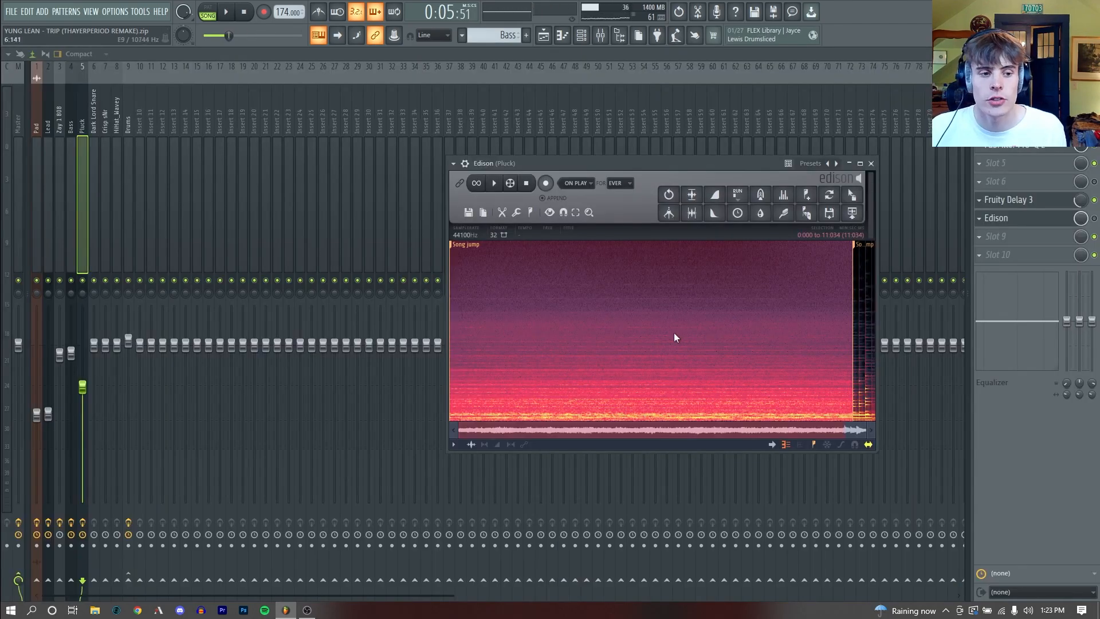
{"action": "key", "text": "Delete"}
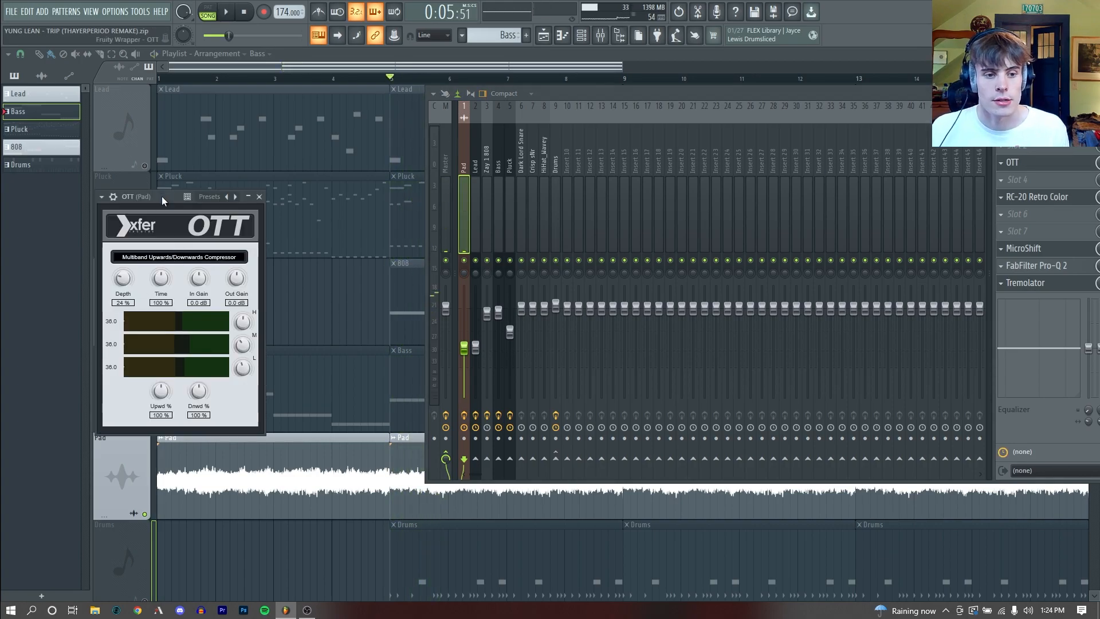
Step: Examine the OTT compressor and RC-20 Retro Color settings on the Pad mixer track
{"action": "left_click_drag", "start_coordinate": [163, 197], "coordinate": [481, 157]}
{"action": "left_click", "coordinate": [1082, 198]}
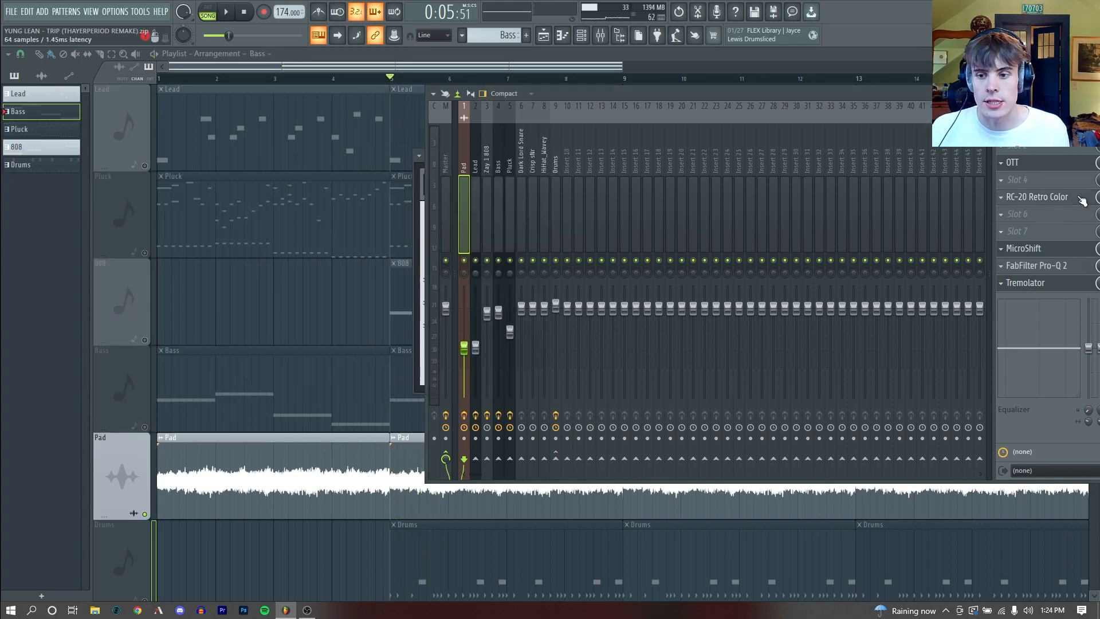
{"action": "left_click_drag", "start_coordinate": [246, 108], "coordinate": [522, 107]}
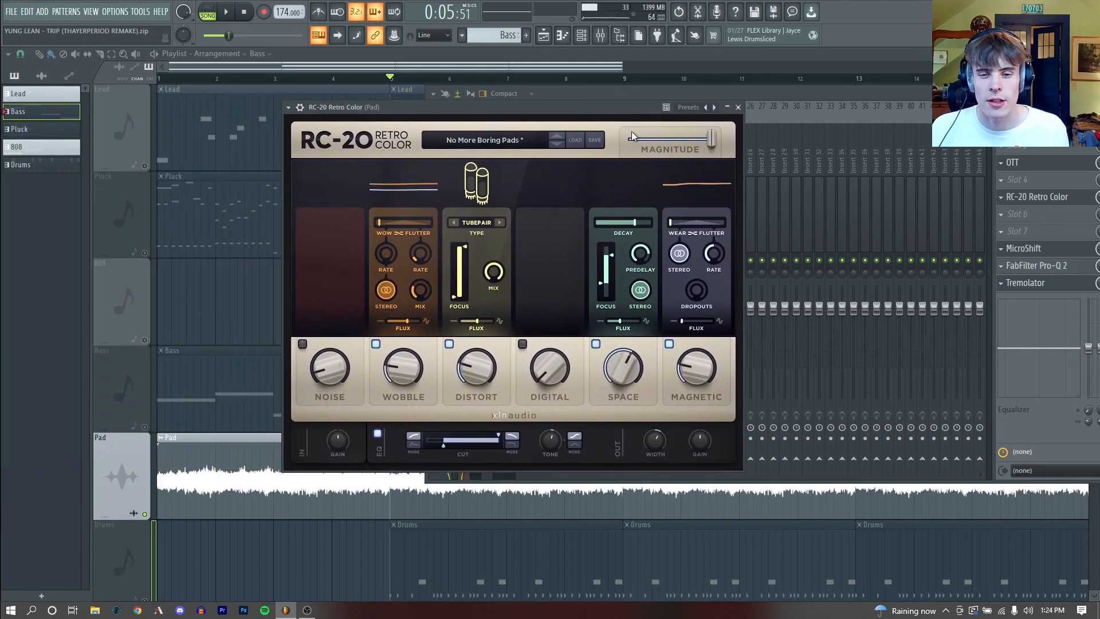
{"action": "left_click", "coordinate": [738, 108]}
Step: Examine the Pad track's MicroShift, FabFilter Pro-Q 2 and Tremolator settings, using playback to hear the pad
{"action": "left_click_drag", "start_coordinate": [292, 159], "coordinate": [514, 171]}
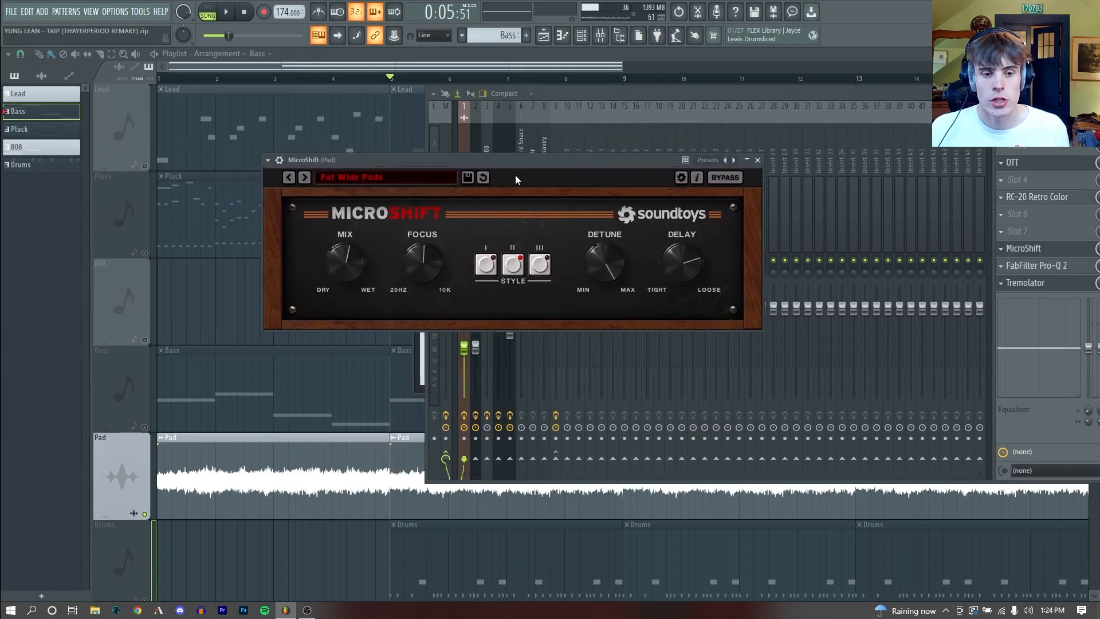
{"action": "left_click", "coordinate": [1060, 269]}
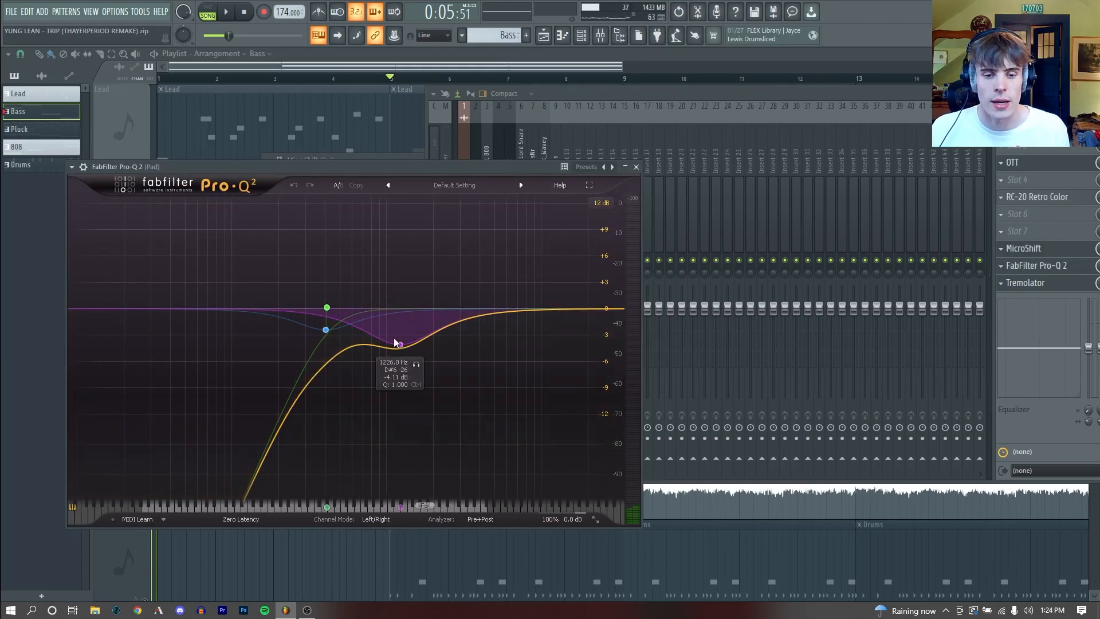
{"action": "key", "text": "space"}
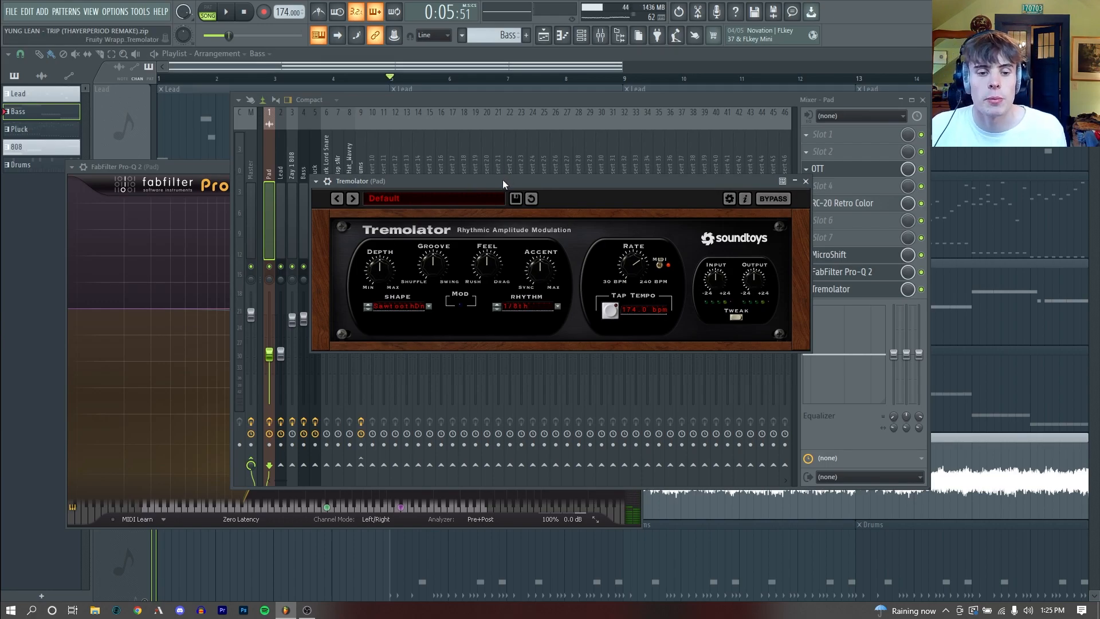
{"action": "left_click_drag", "start_coordinate": [497, 183], "coordinate": [511, 177]}
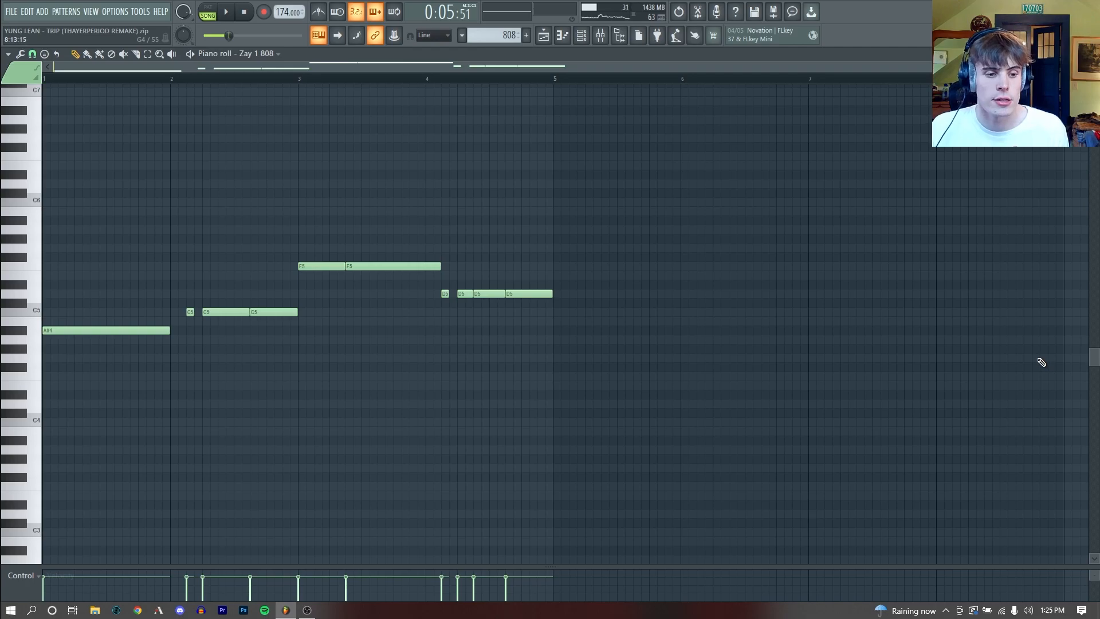
Step: Play the 808 notes and inspect the Sausage Fattener and Fruity soft clipper on the Zay 1 808 mixer track
{"action": "key", "text": "space"}
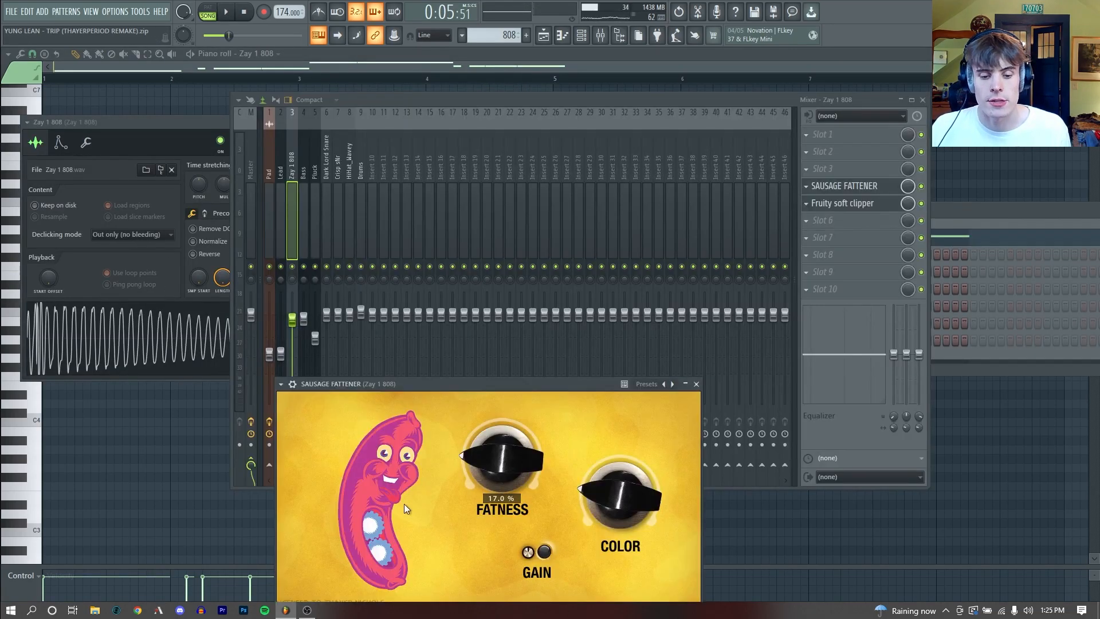
{"action": "left_click", "coordinate": [902, 207]}
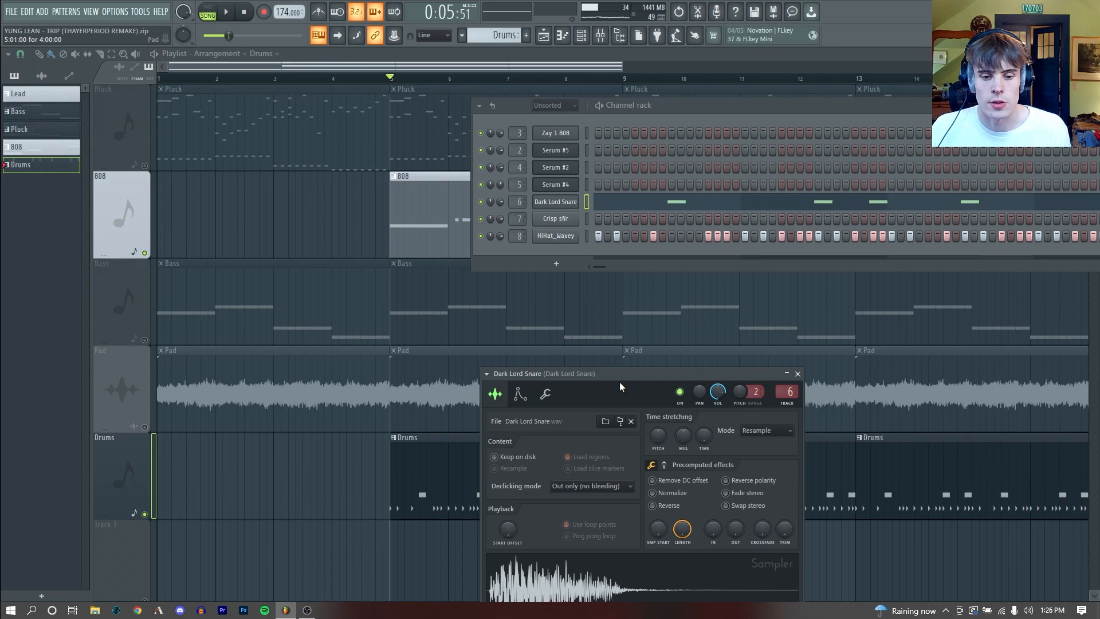
Step: Inspect the Dark Lord Snare sampler and open the snare's notes in the piano roll
{"action": "left_click_drag", "start_coordinate": [620, 381], "coordinate": [625, 190]}
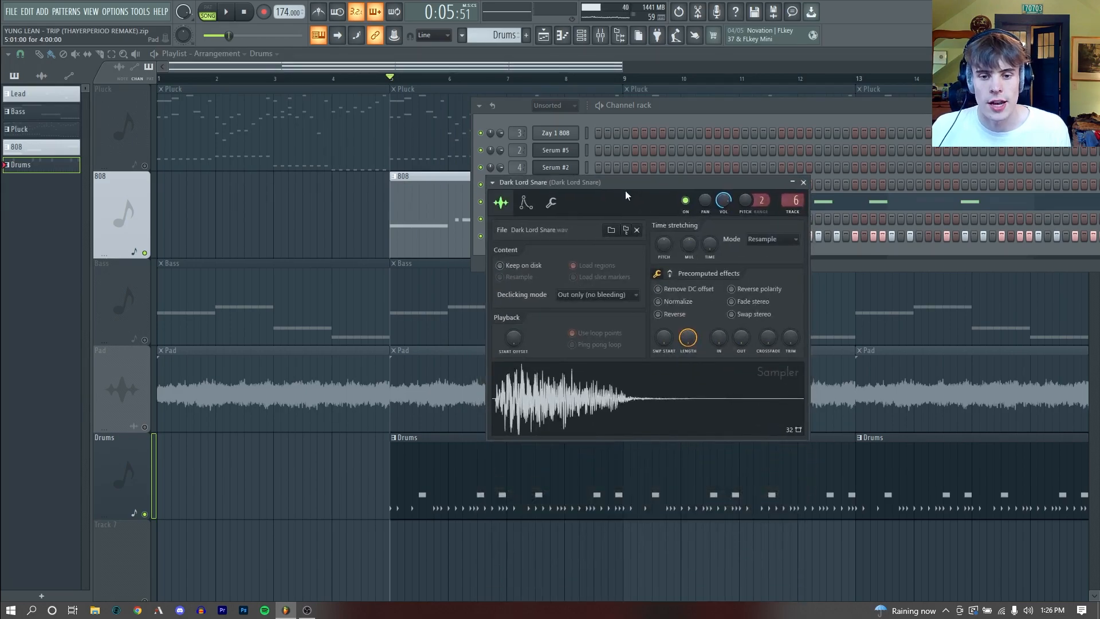
{"action": "left_click", "coordinate": [857, 202]}
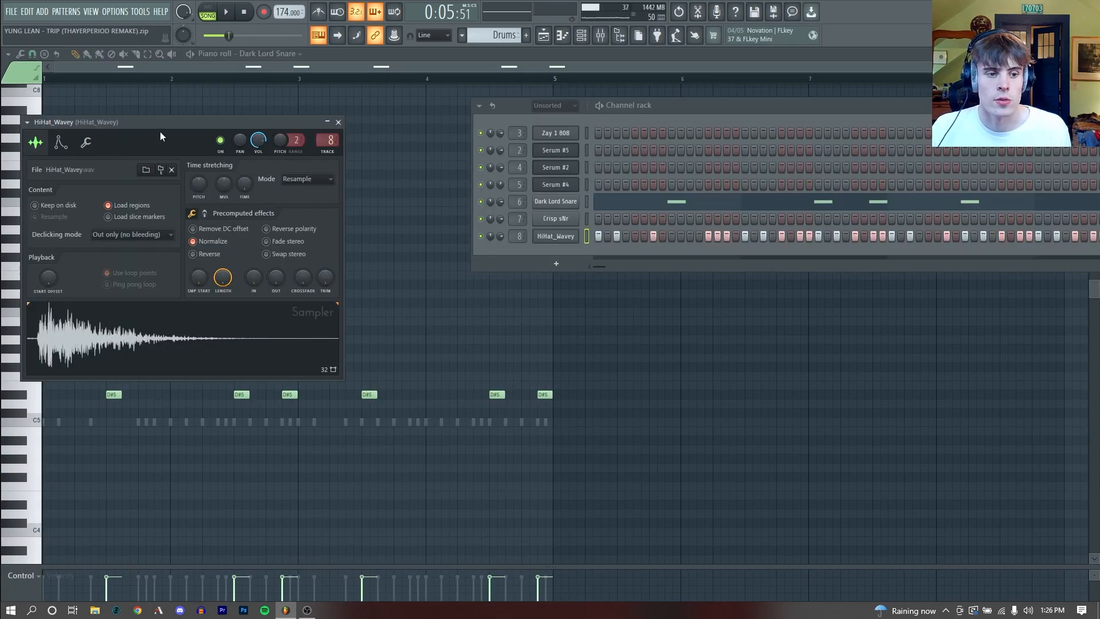
Step: Show the HiHat_Wavey sampler's second page of precomputed effects and audition the hi-hat while lowering and restoring its RM mix
{"action": "left_click_drag", "start_coordinate": [160, 136], "coordinate": [441, 156]}
{"action": "left_click", "coordinate": [485, 233]}
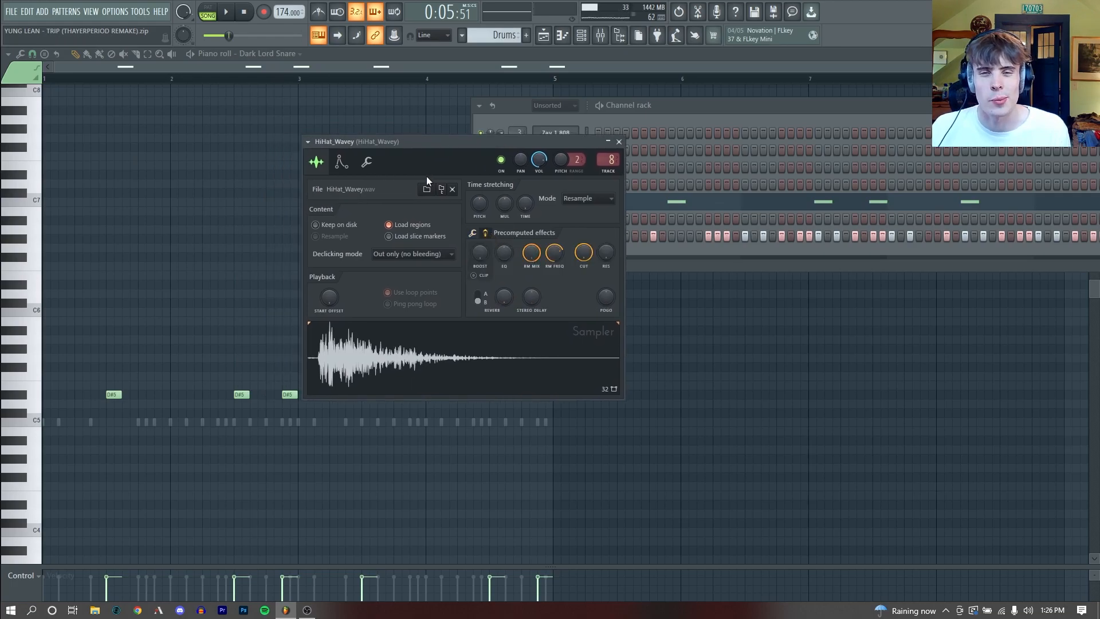
{"action": "key", "text": "q"}
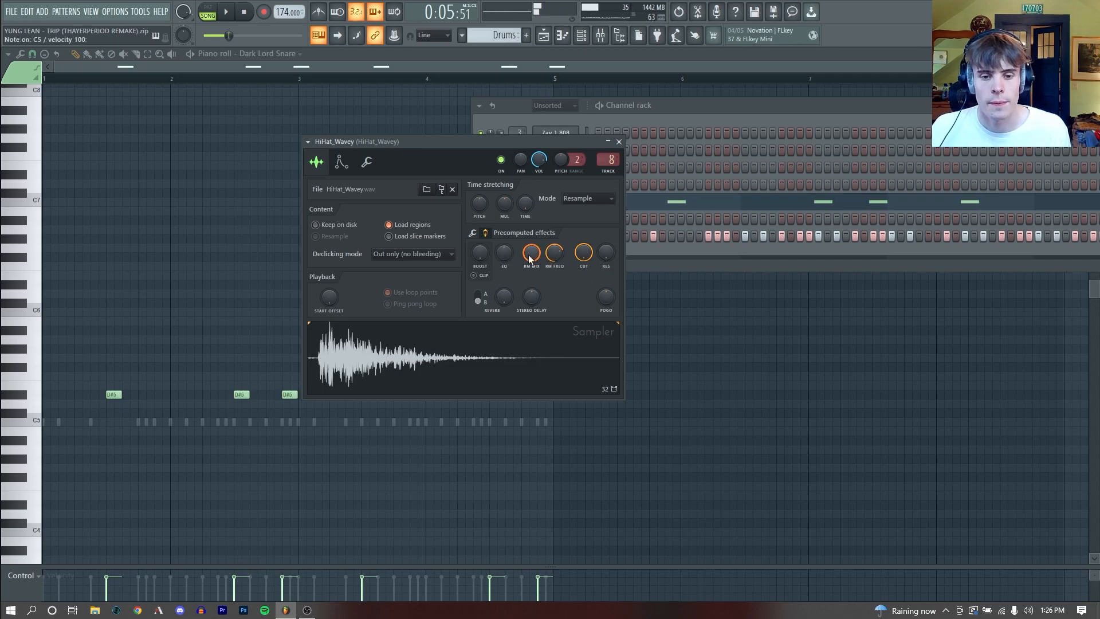
{"action": "left_click_drag", "start_coordinate": [530, 253], "coordinate": [530, 321]}
{"action": "key", "text": "q"}
{"action": "left_click_drag", "start_coordinate": [534, 256], "coordinate": [488, 135]}
{"action": "key", "text": "q"}
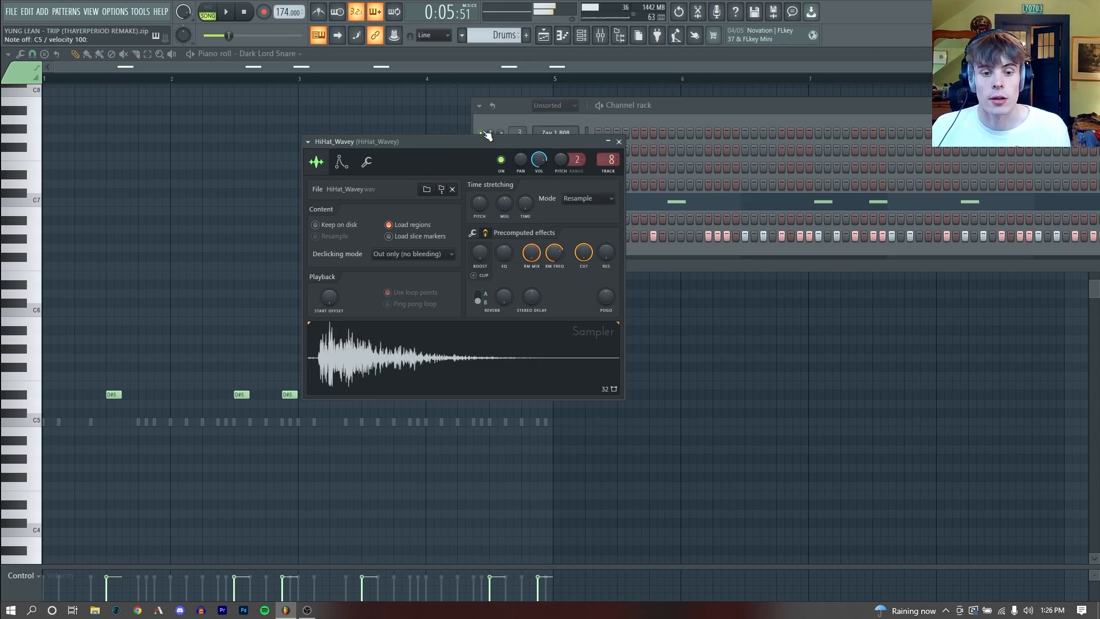
Step: Return to the playlist and play the full arrangement from bar 5
{"action": "key", "text": "F5"}
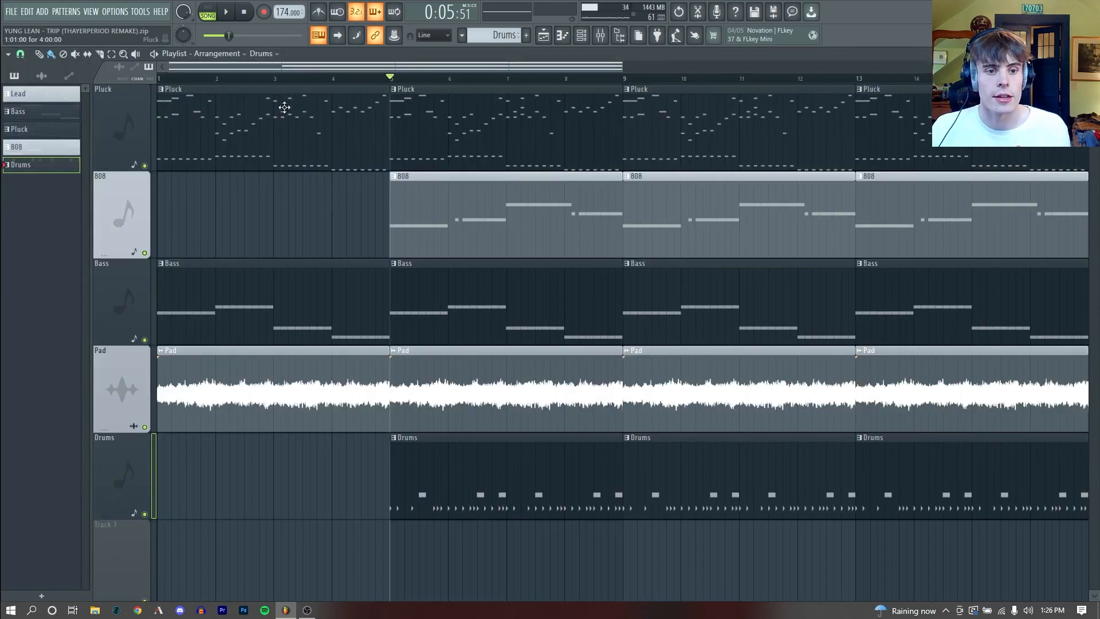
{"action": "key", "text": "space"}
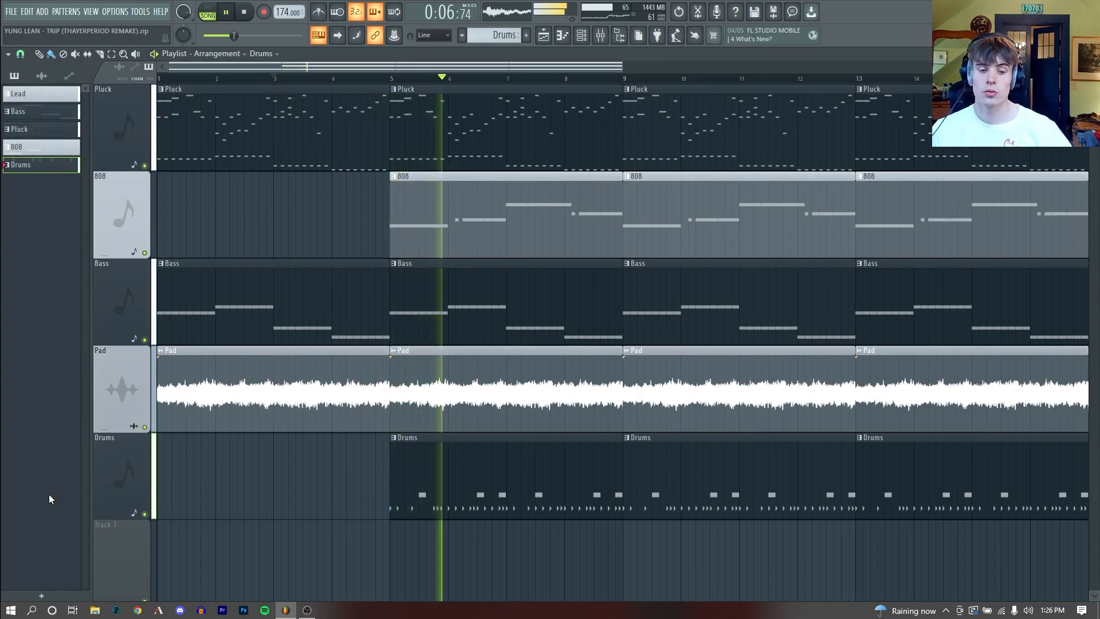